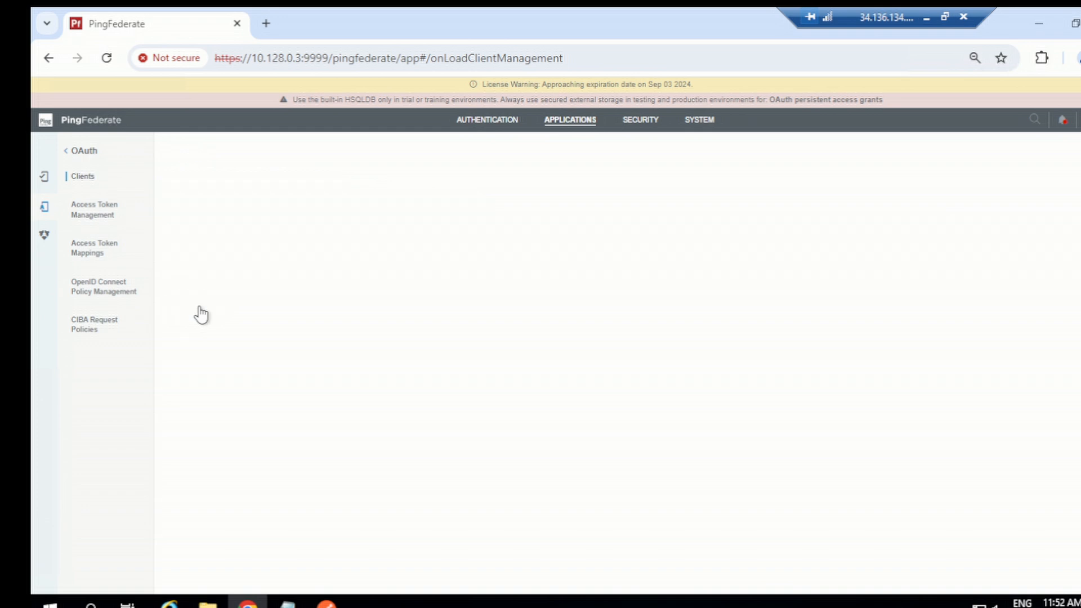
Add a new OAuth client with client ID and name both set to implicitgrant
click(341, 235)
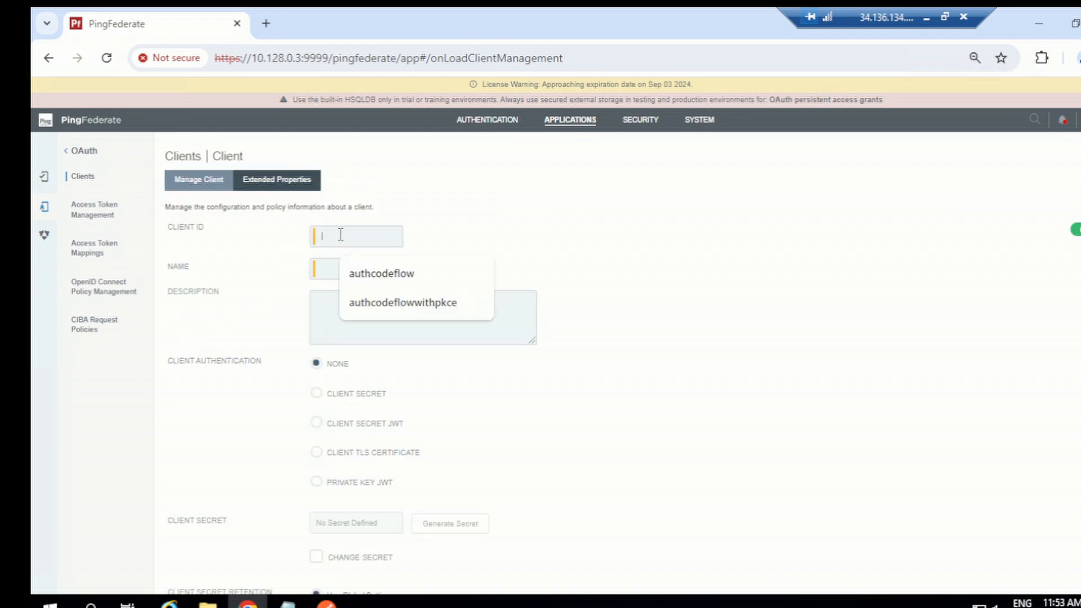
click(340, 235)
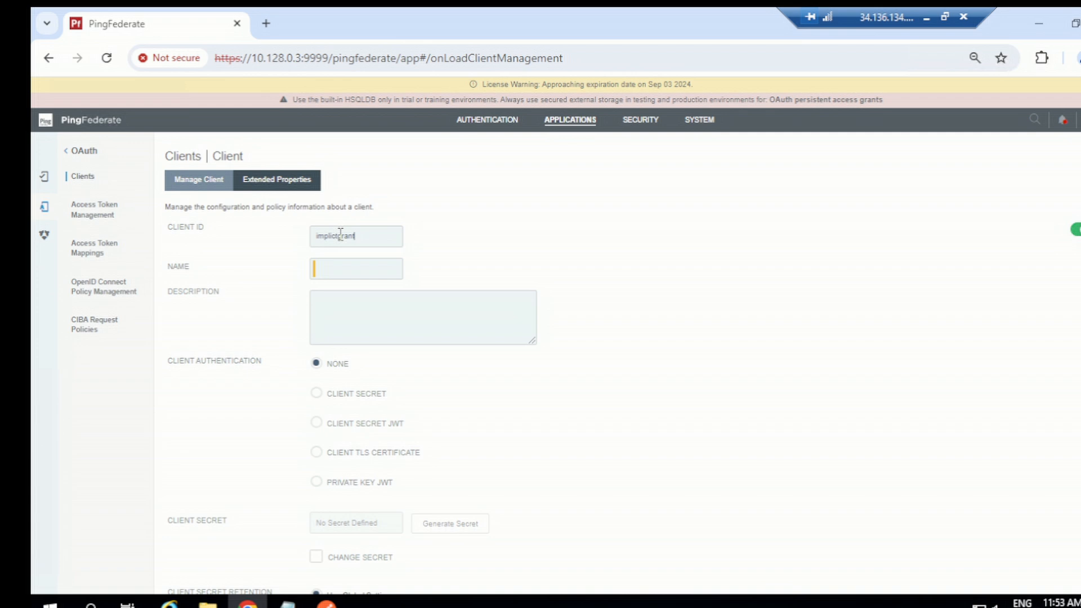
double_click(336, 239)
key(ctrl+c)
click(349, 270)
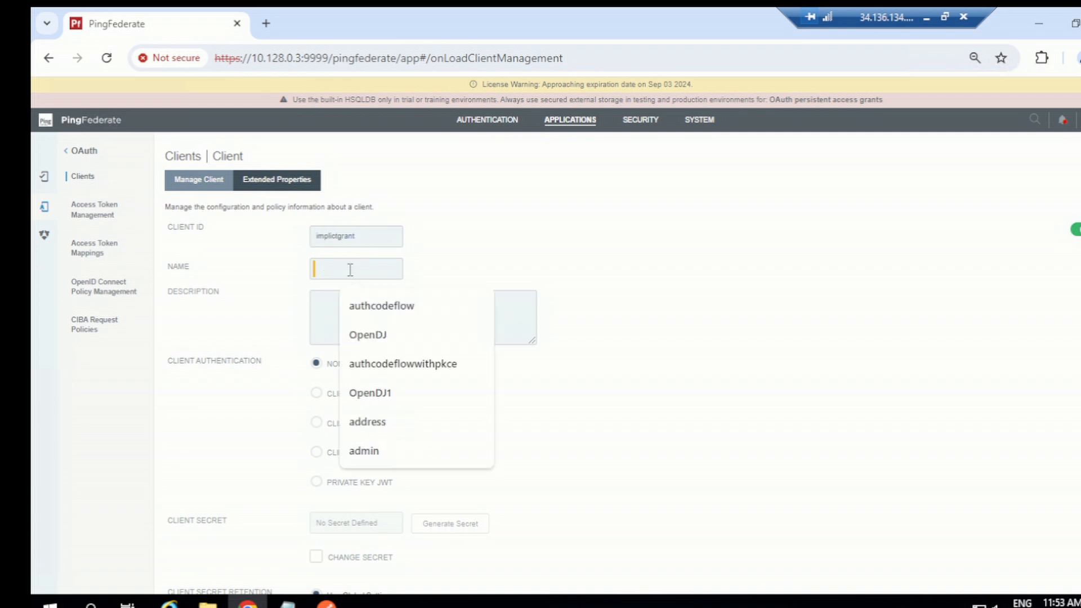
key(ctrl+v)
scroll(451, 293, down, 2)
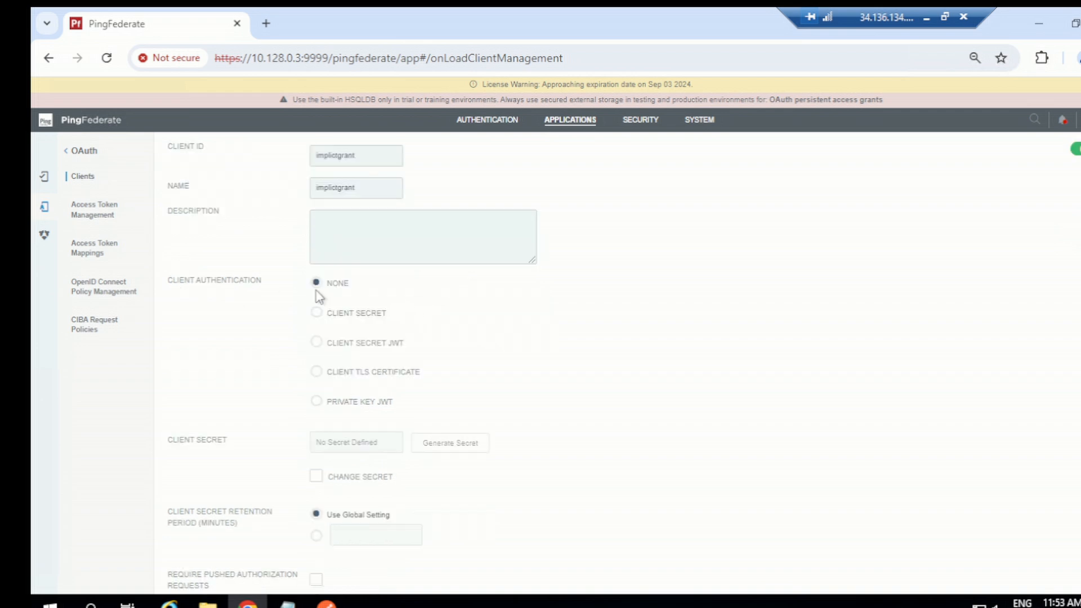
scroll(411, 312, down, 2)
scroll(408, 325, down, 2)
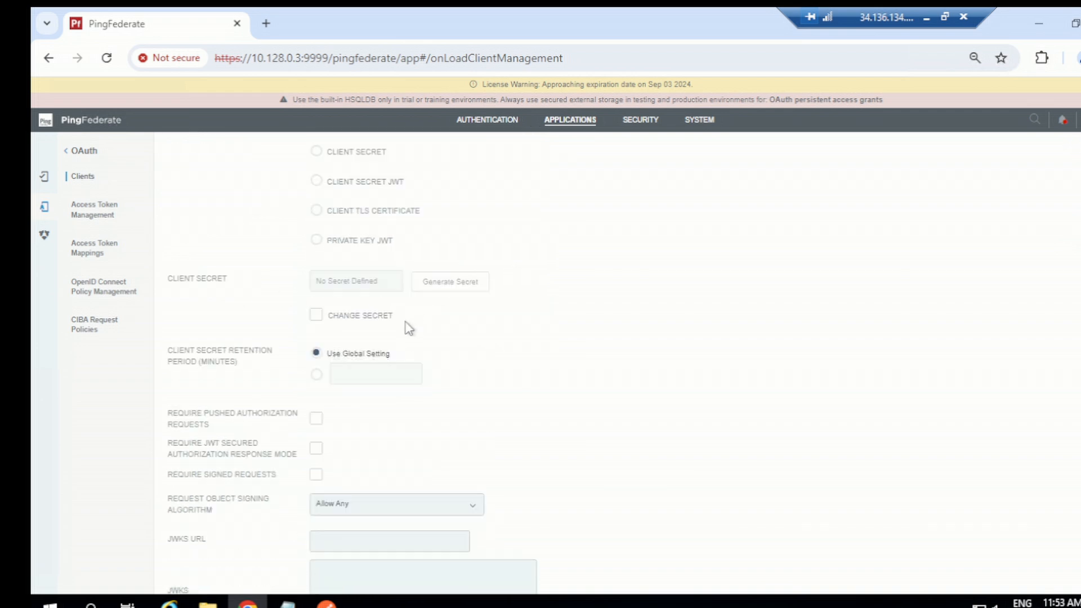
scroll(409, 328, down, 2)
scroll(316, 342, down, 1)
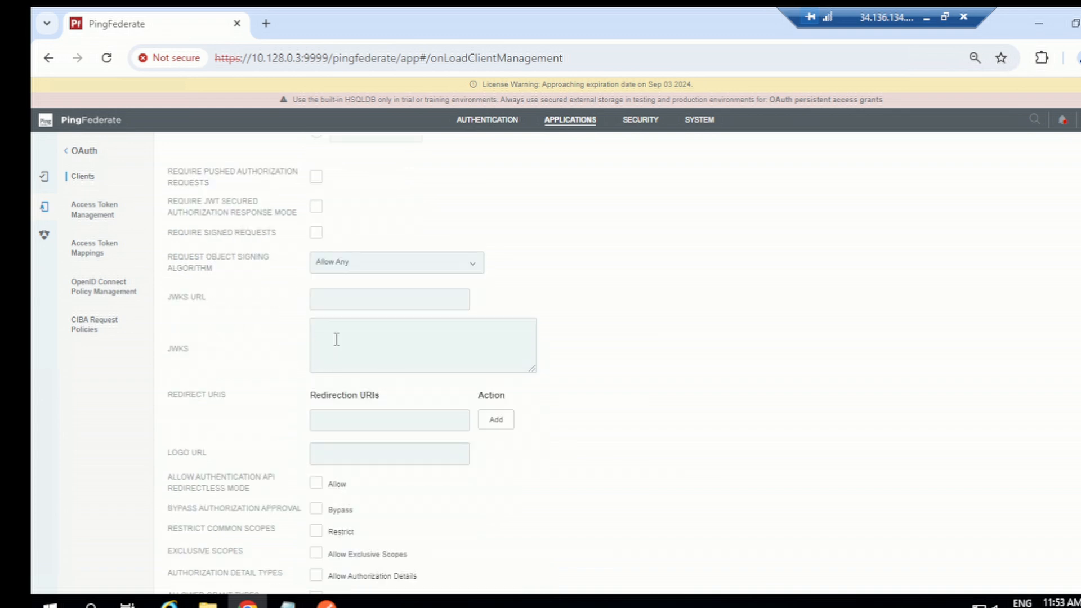
scroll(336, 339, down, 2)
click(351, 267)
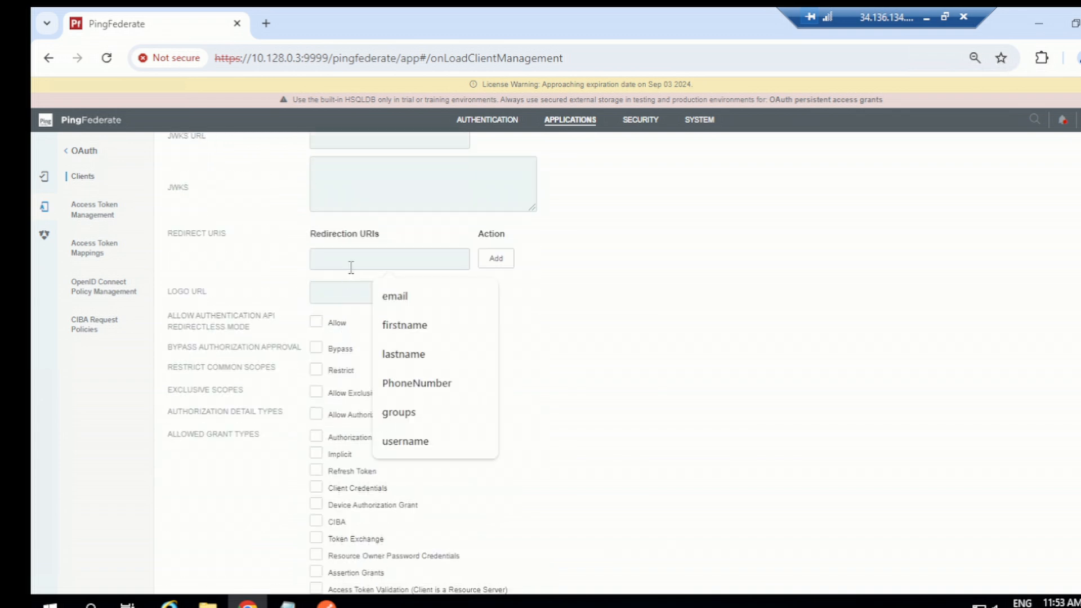
mouse_move(287, 602)
click(208, 540)
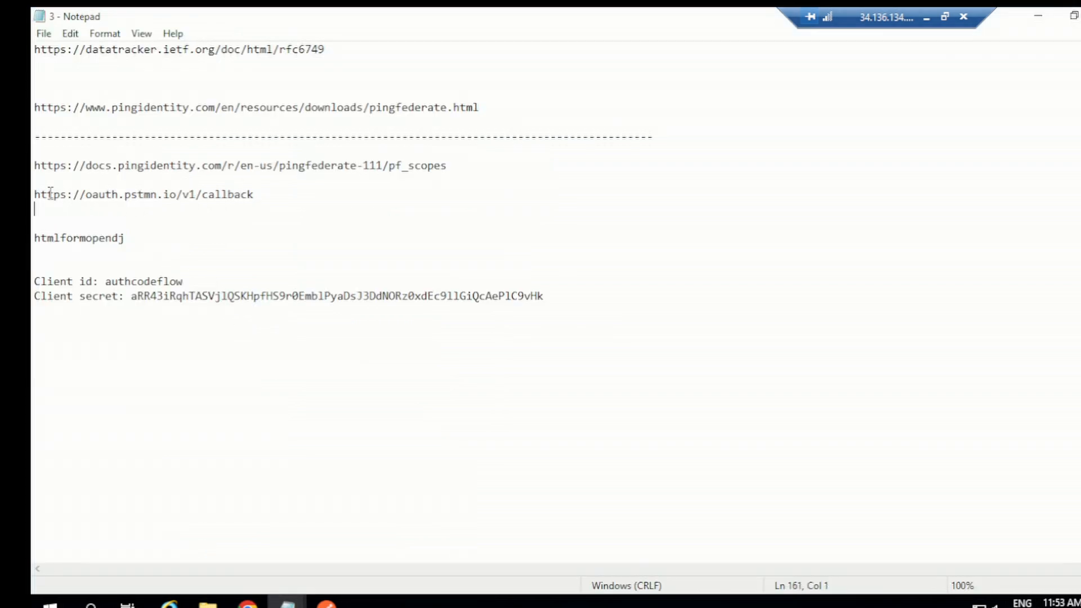
drag(255, 194, 33, 190)
key(ctrl+c)
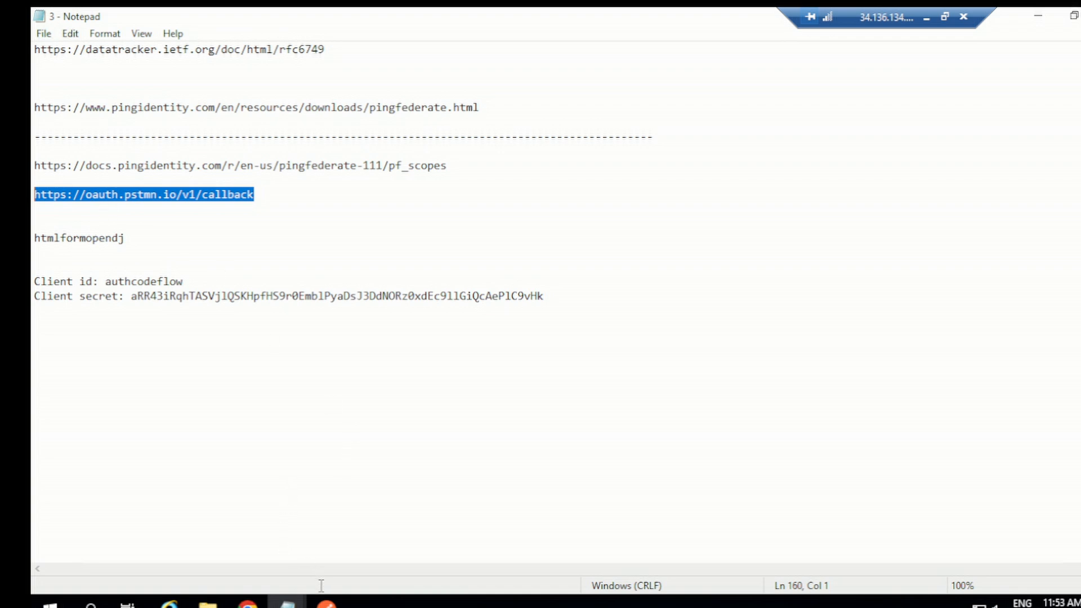
Add the copied callback URL as the client's redirect URI
click(248, 602)
click(357, 263)
key(ctrl+v)
click(495, 263)
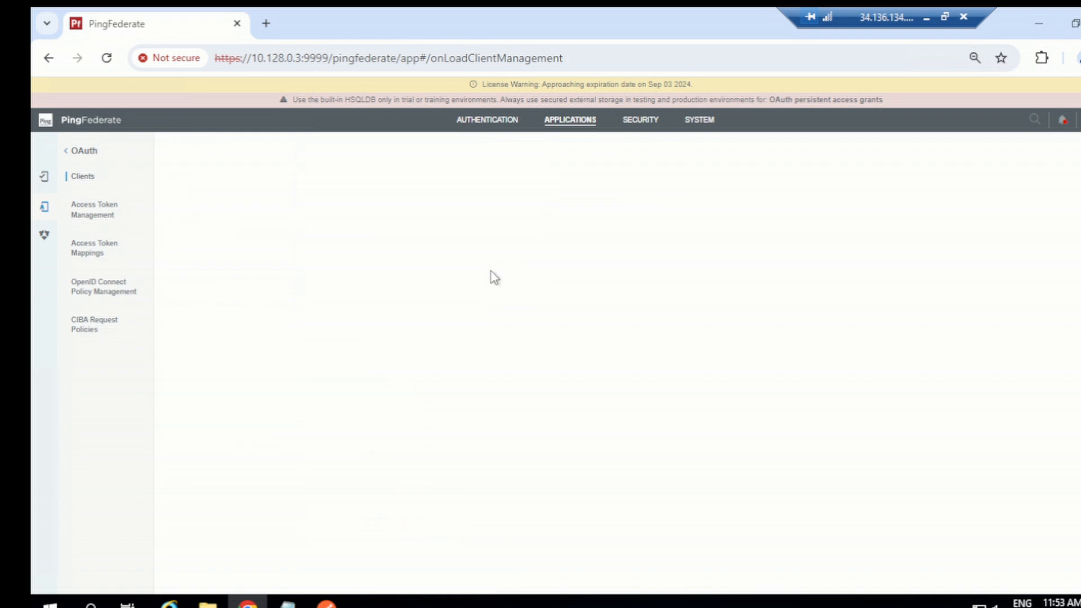
Enable Bypass authorization approval and allow the Implicit grant type
click(317, 367)
scroll(442, 374, down, 1)
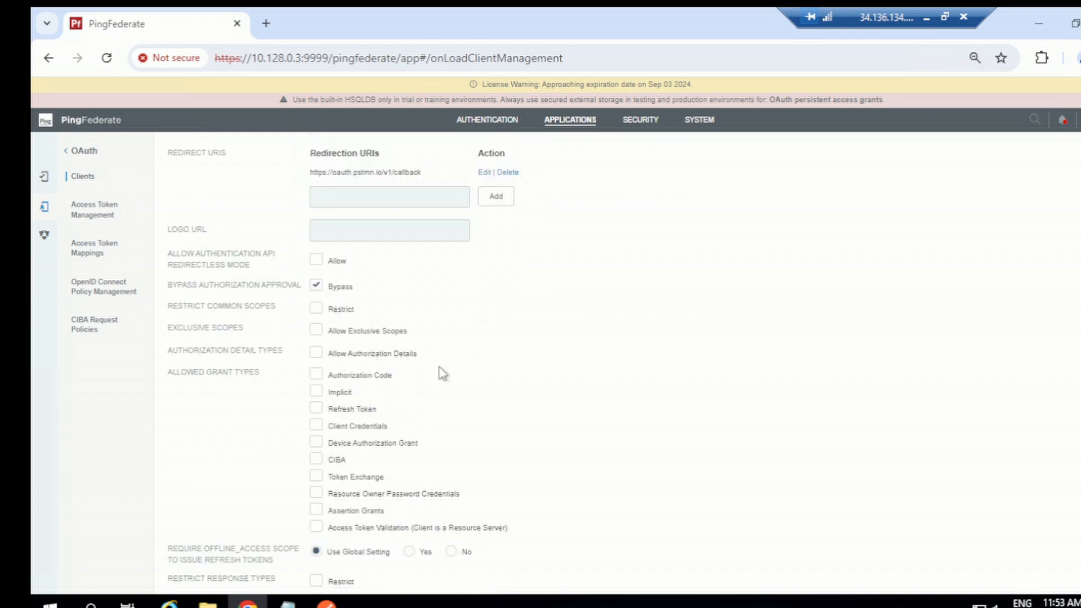
scroll(443, 374, down, 1)
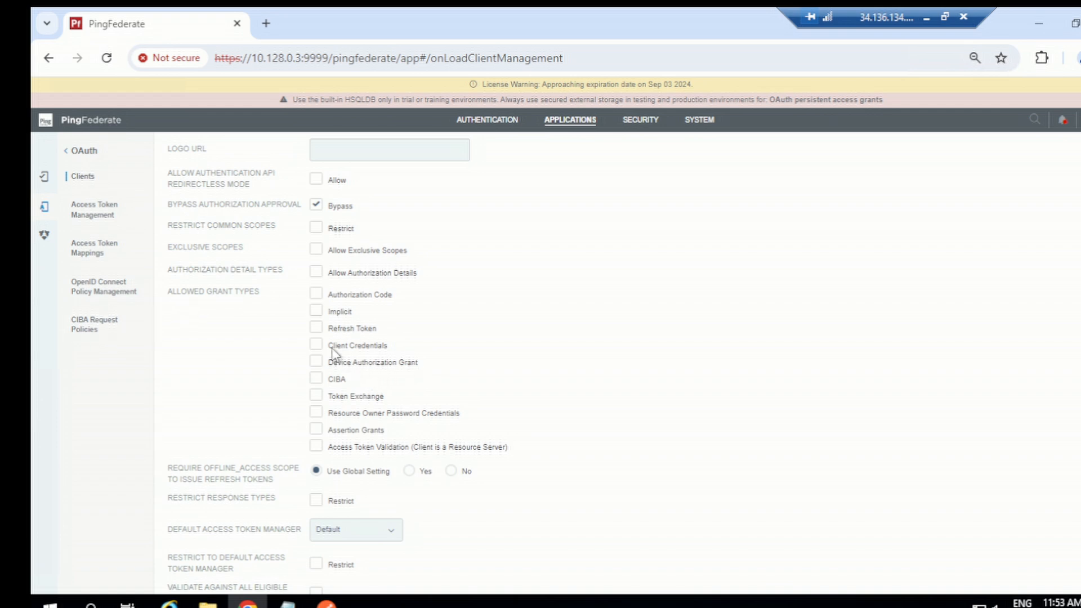
click(318, 314)
Set the default access token manager to testATM
scroll(417, 335, down, 2)
scroll(425, 337, down, 1)
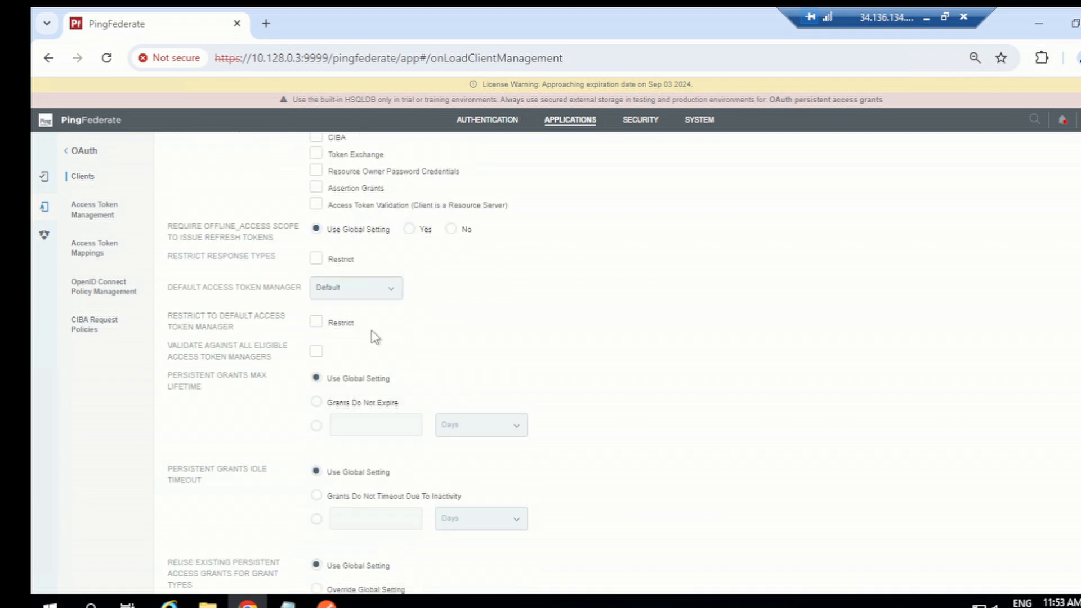
click(356, 290)
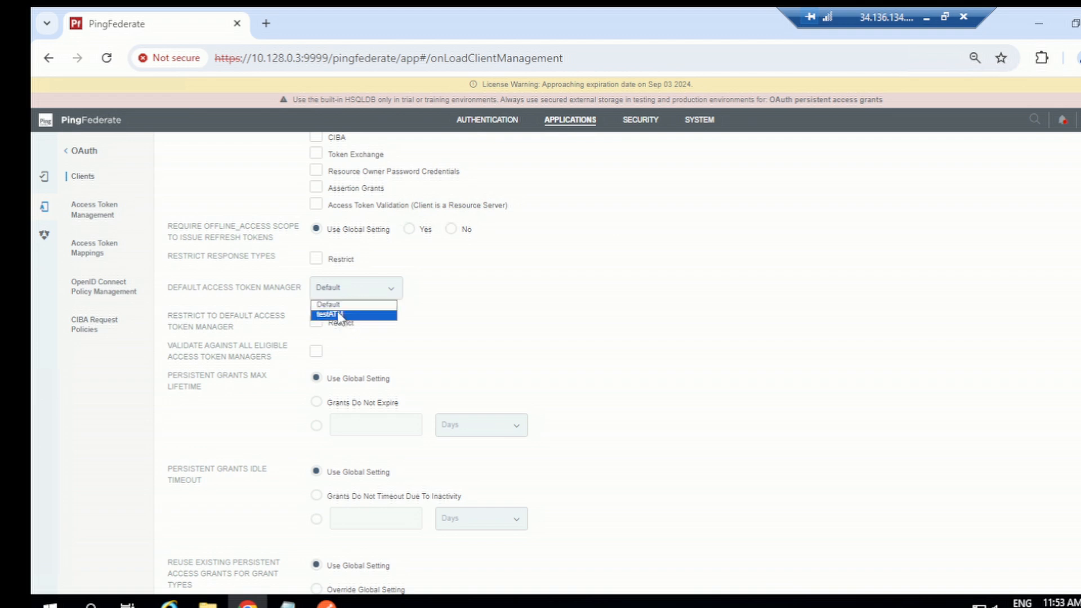
click(339, 315)
Continue to the client's extended properties
scroll(346, 366, down, 2)
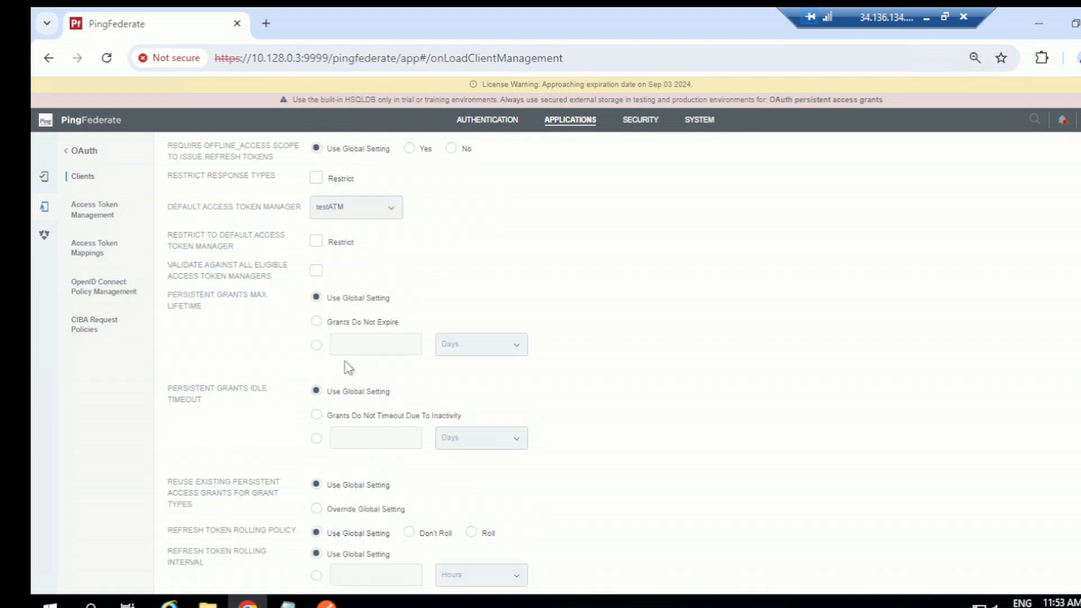
scroll(353, 357, down, 6)
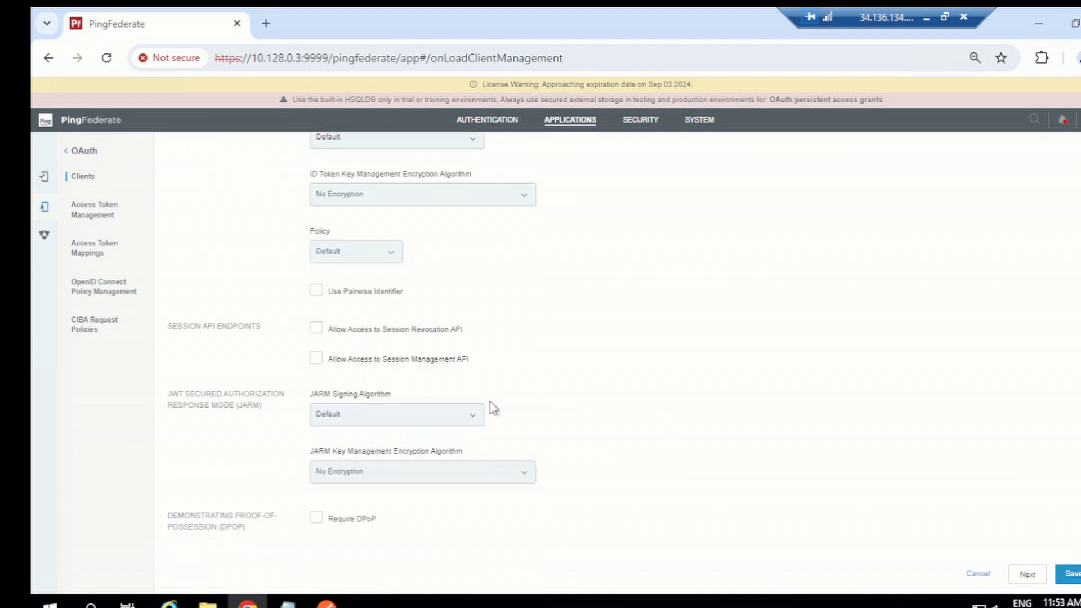
click(1027, 571)
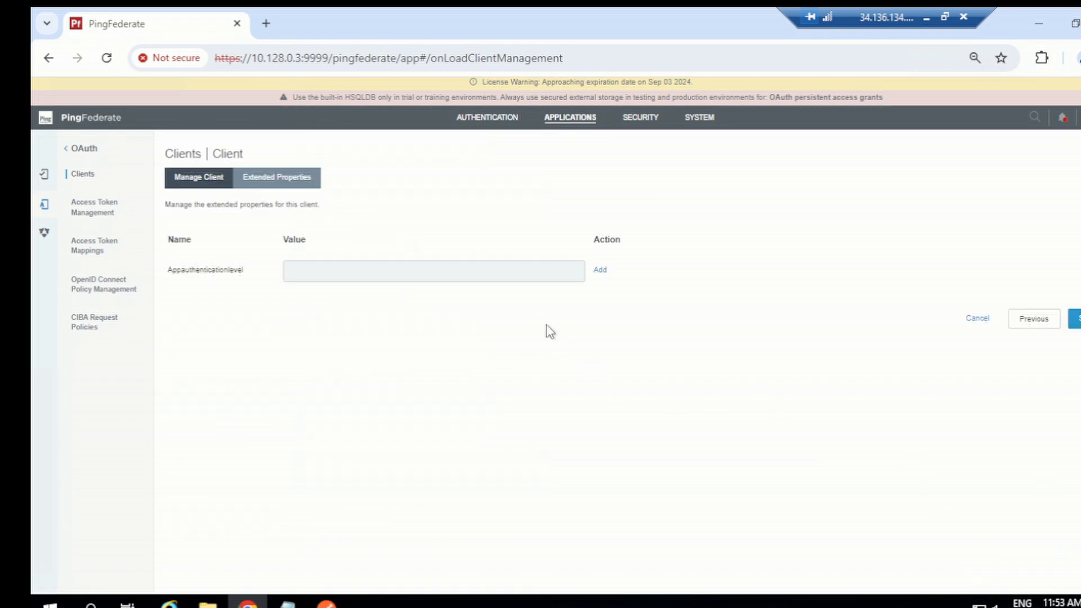
Copy htmlformopendj from the Notepad file
click(459, 276)
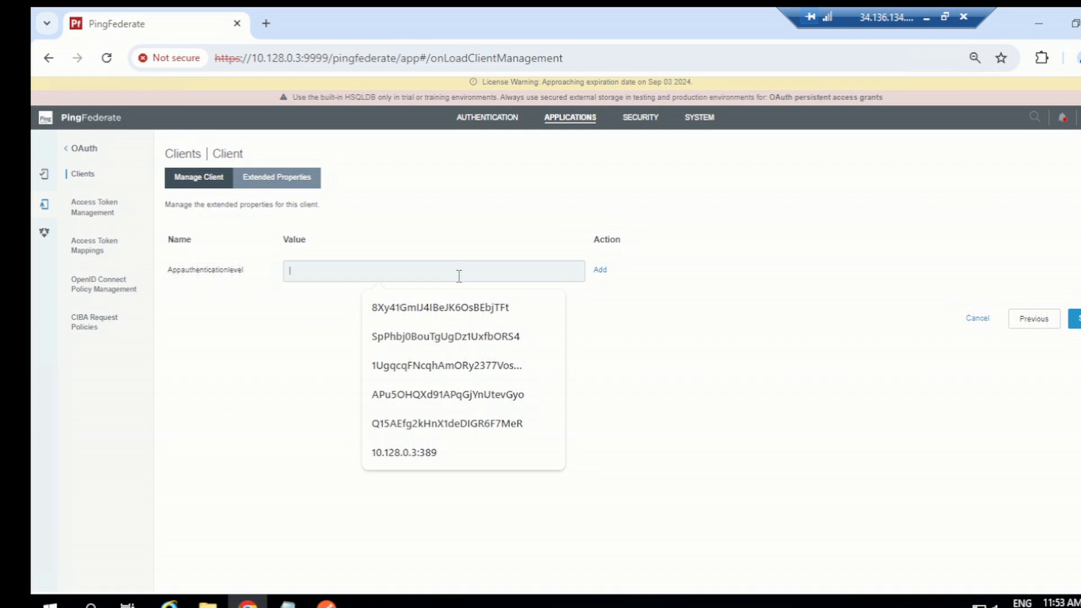
click(287, 601)
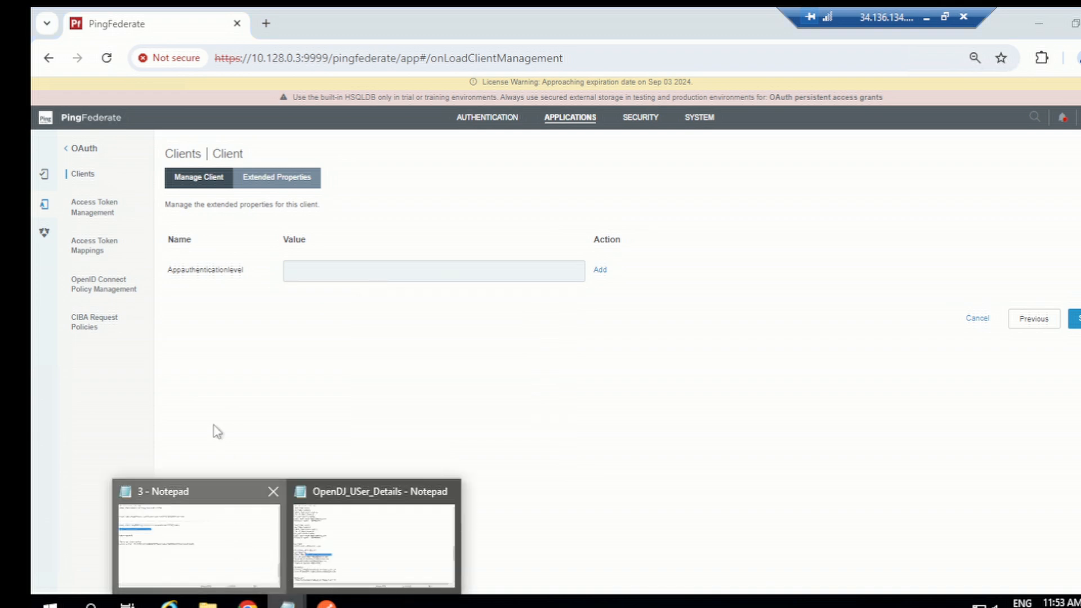
click(199, 544)
double_click(112, 244)
key(ctrl+c)
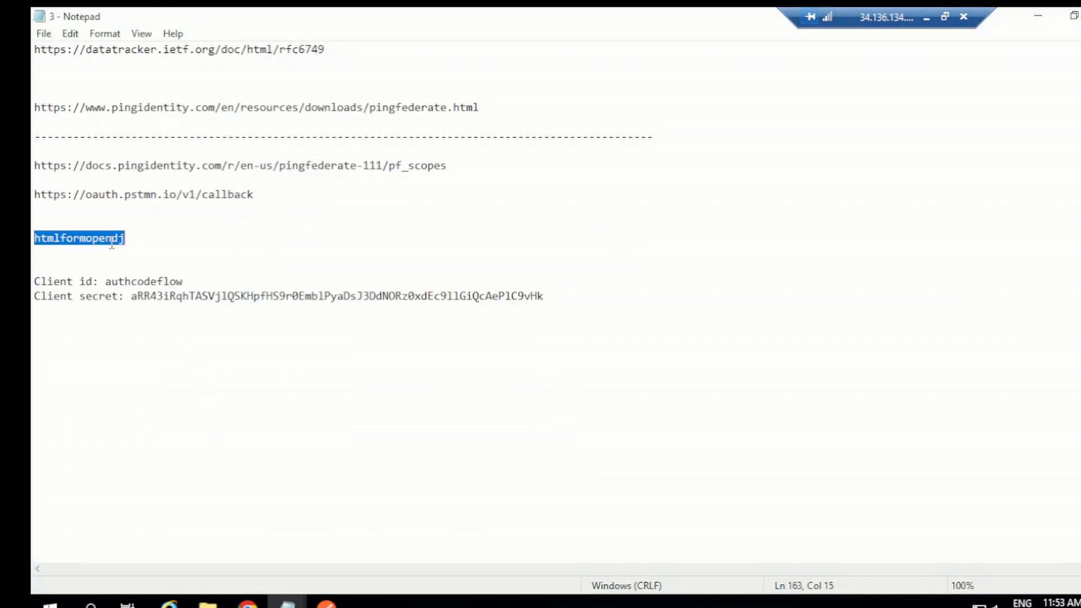
Add htmlformopendj as the Appauthenticationlevel extended property value and save the client
click(248, 602)
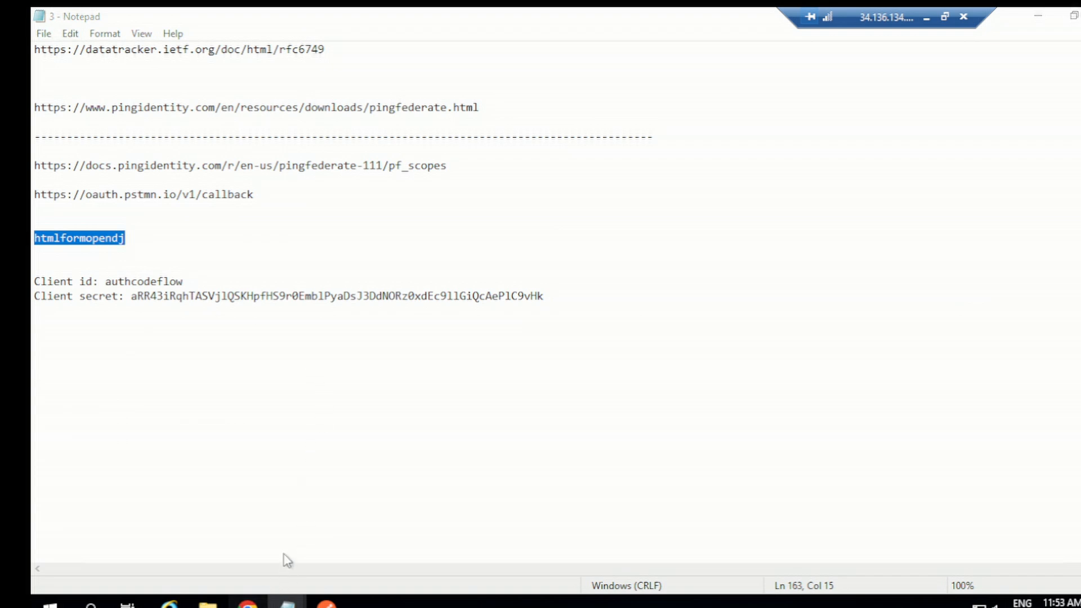
click(362, 272)
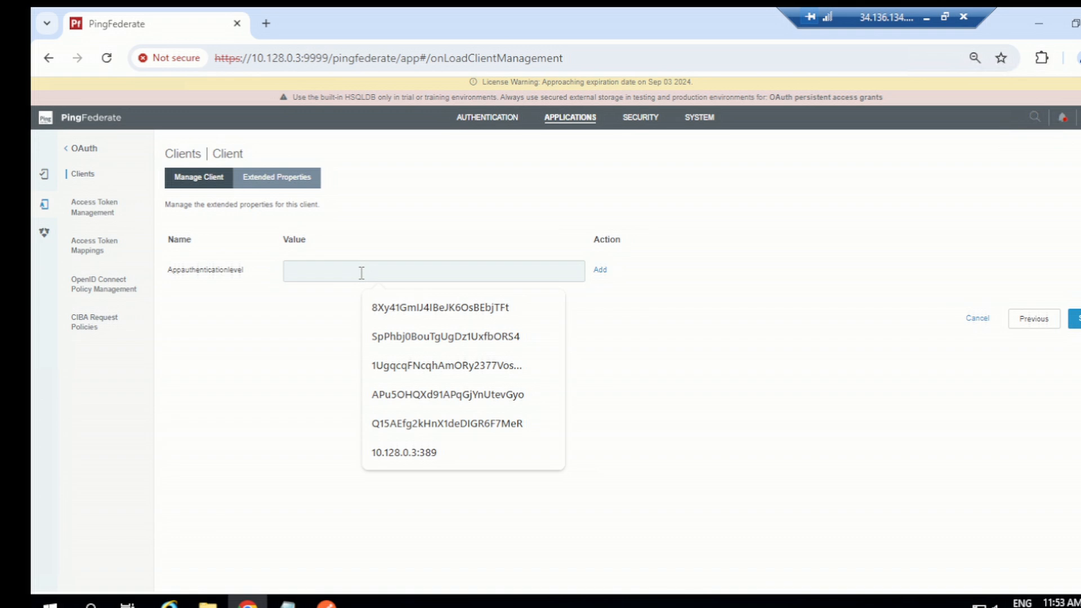
key(ctrl+v)
click(598, 271)
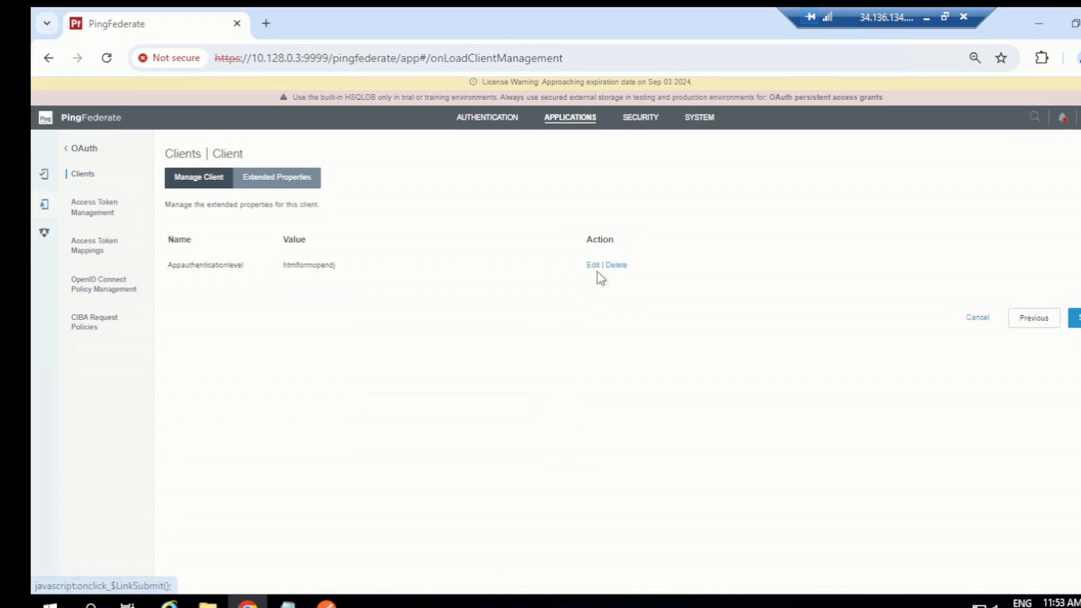
click(1075, 318)
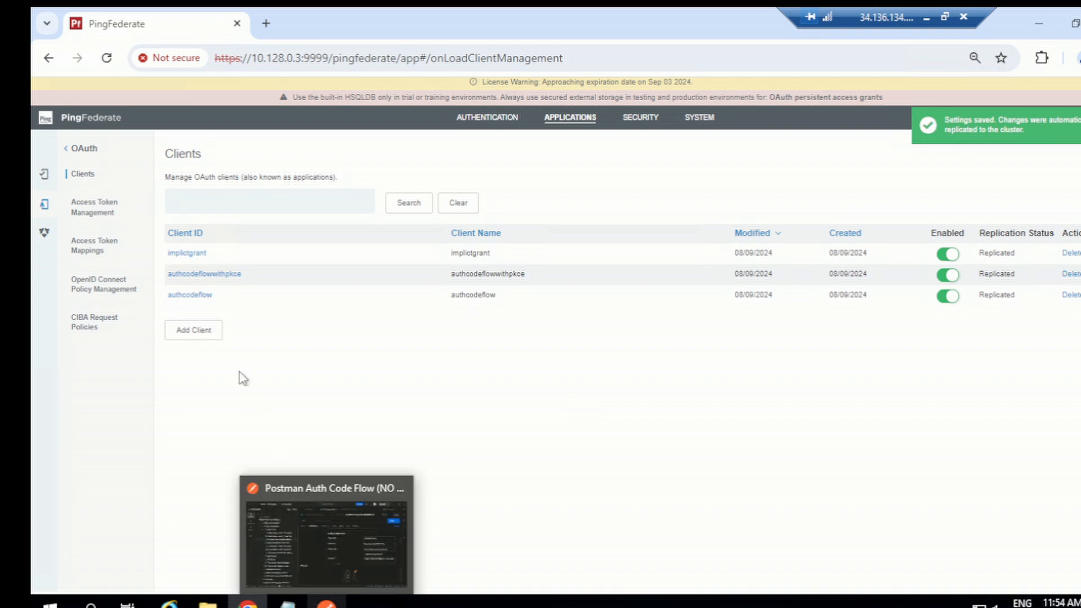
Open the implicitgrant client and copy its client ID
click(194, 254)
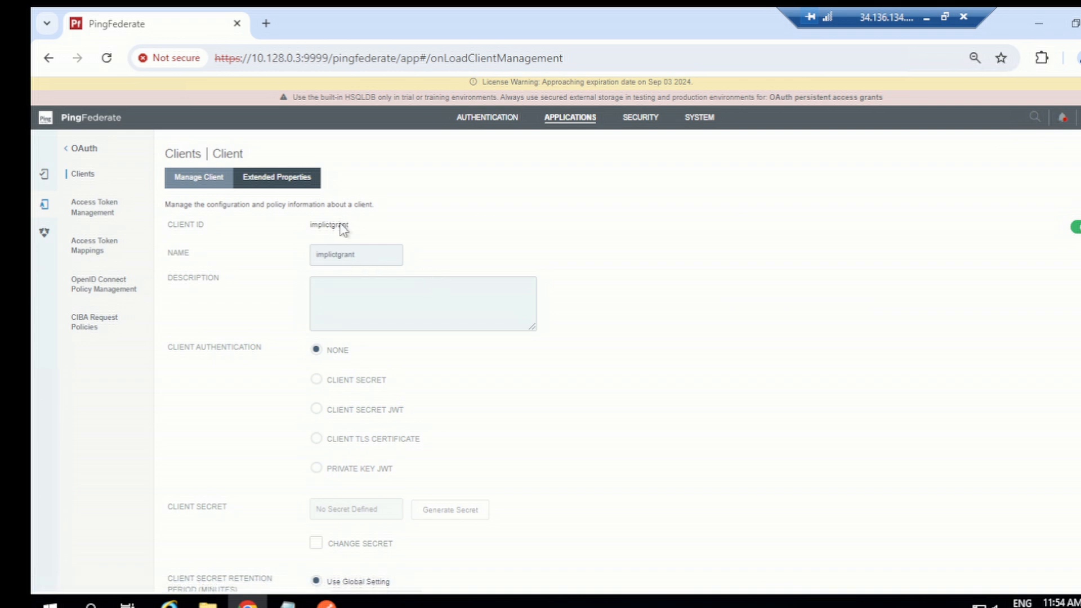
double_click(339, 225)
key(ctrl+c)
Switch to Postman and rename the new token configuration to Implicit
click(327, 603)
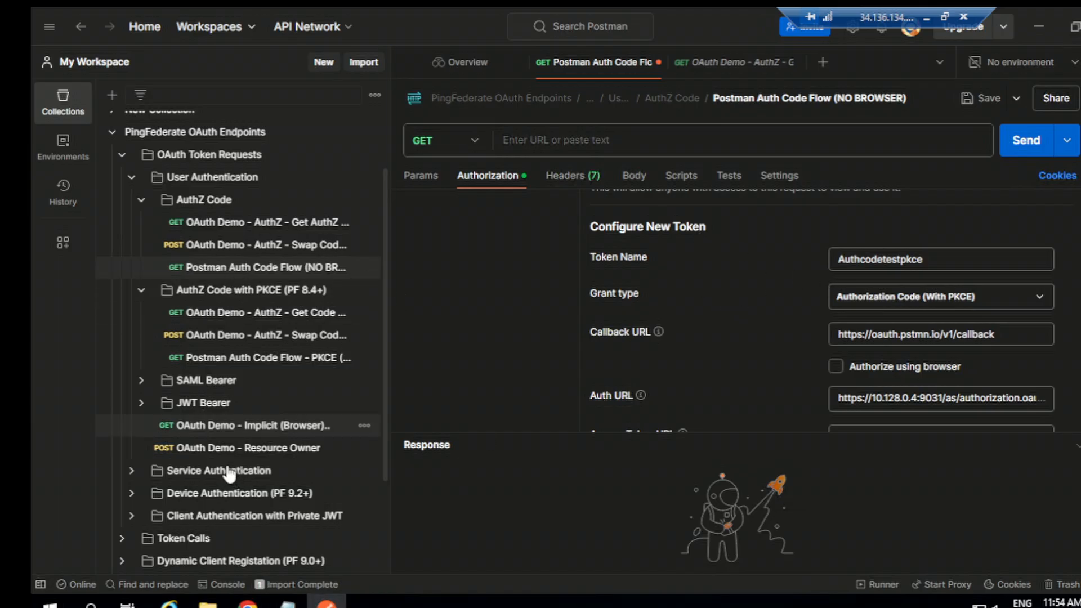
scroll(222, 446, down, 2)
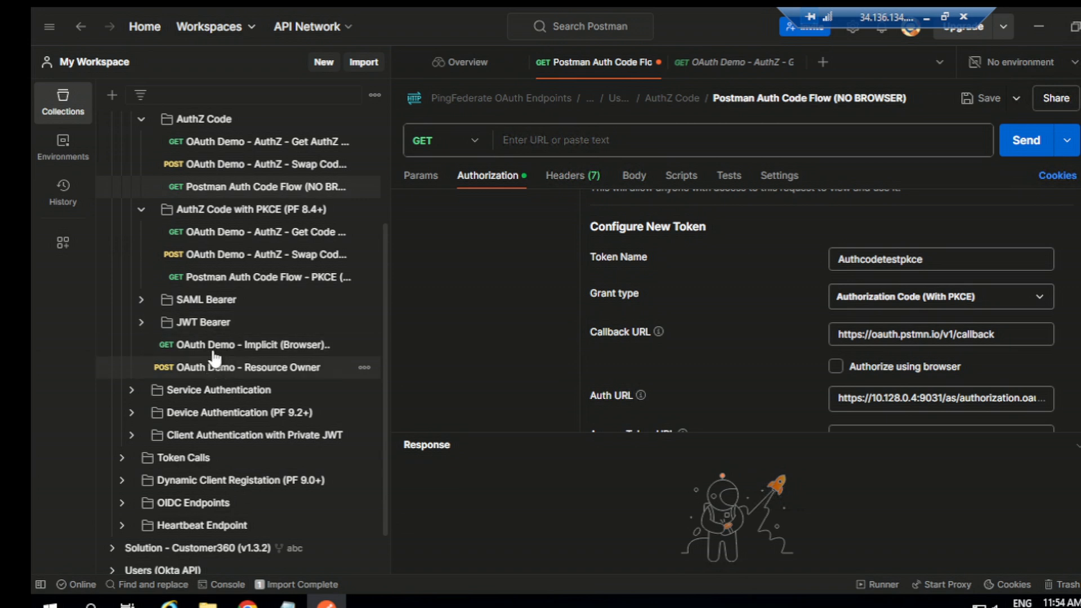
scroll(270, 357, up, 2)
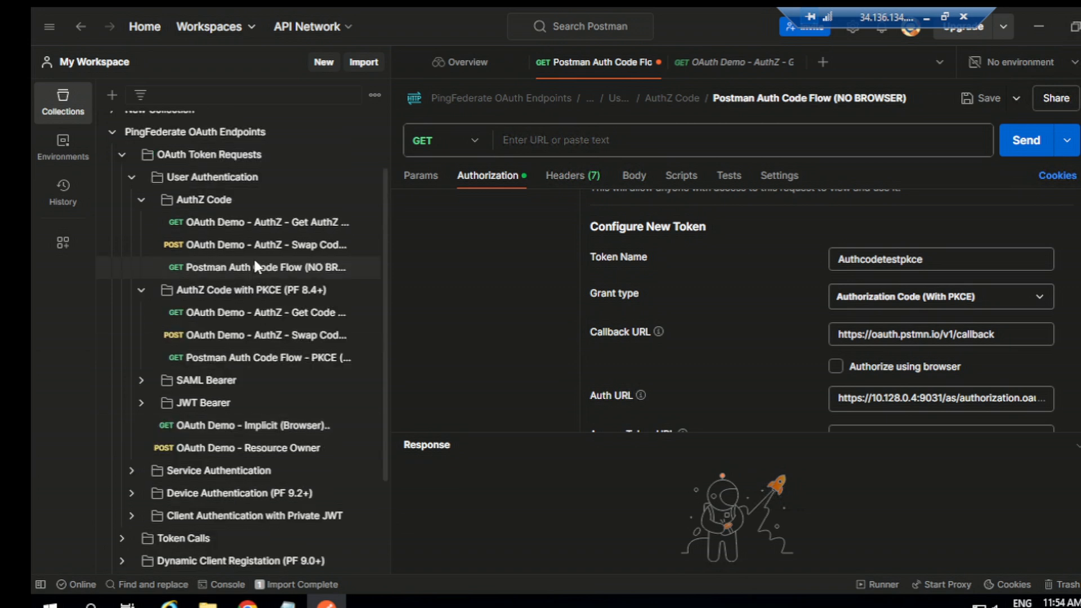
scroll(775, 278, up, 3)
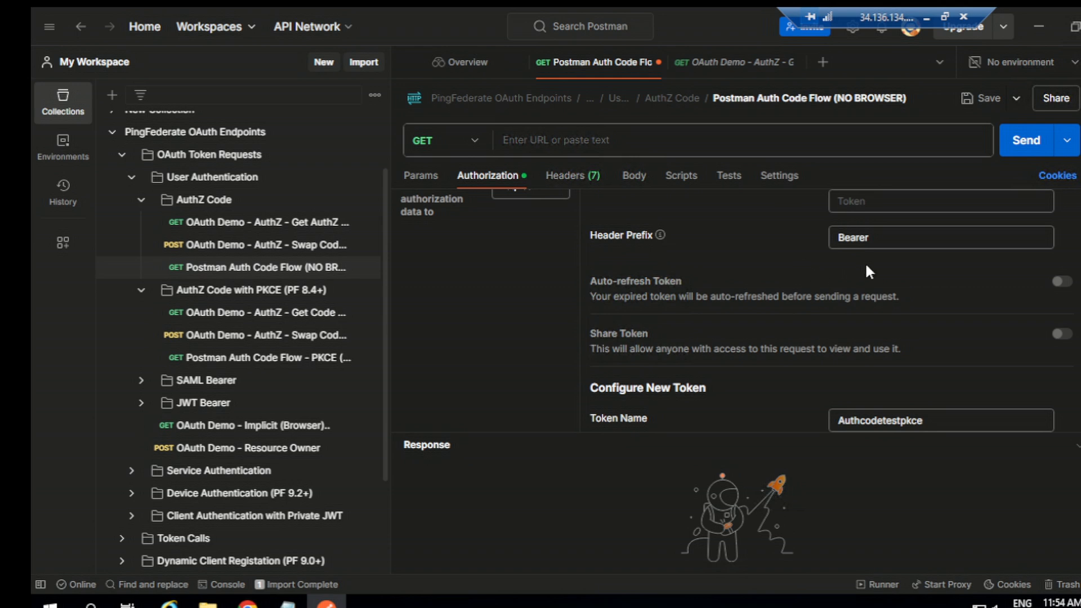
scroll(870, 282, up, 2)
scroll(879, 329, down, 1)
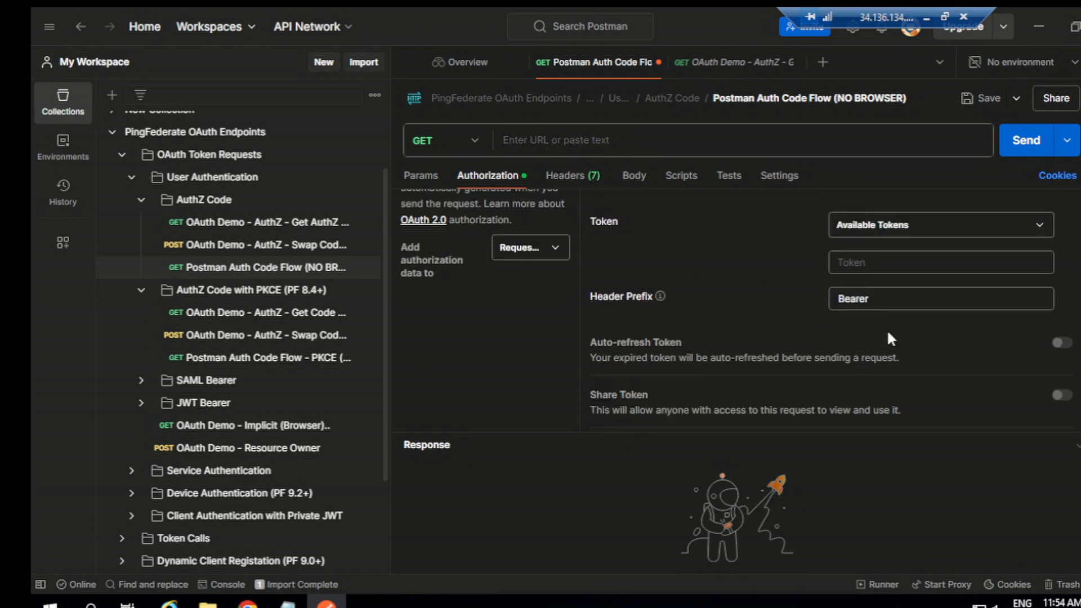
scroll(890, 338, down, 1)
scroll(902, 367, down, 1)
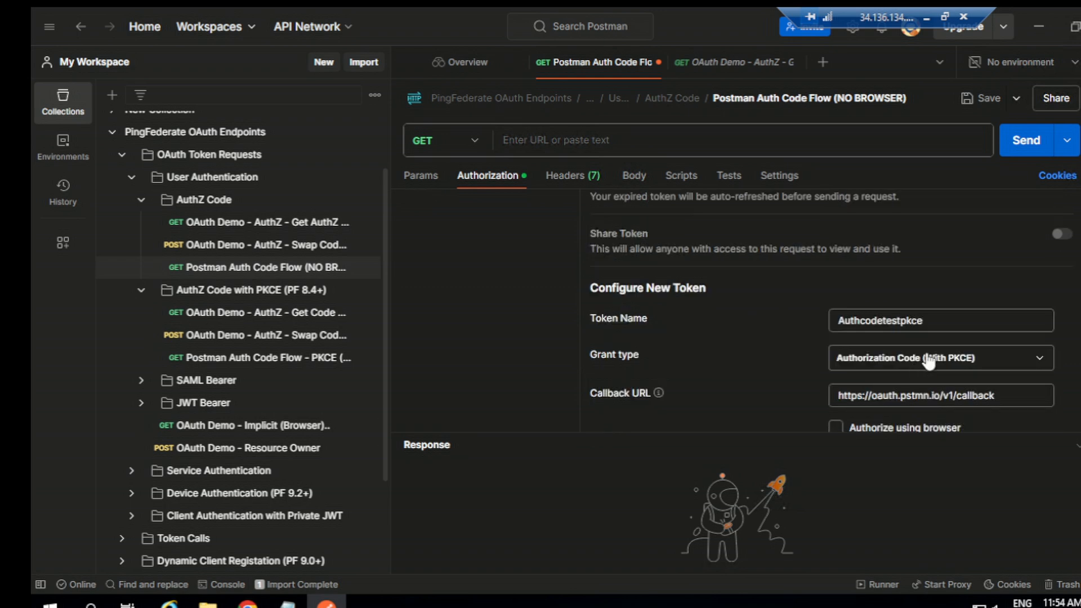
key(BackSpace)
key(BackSpace)
key(BackSpace)
key(ctrl+a)
key(BackSpace)
text(tmplicit)
Set the token's grant type to Implicit
scroll(921, 327, down, 2)
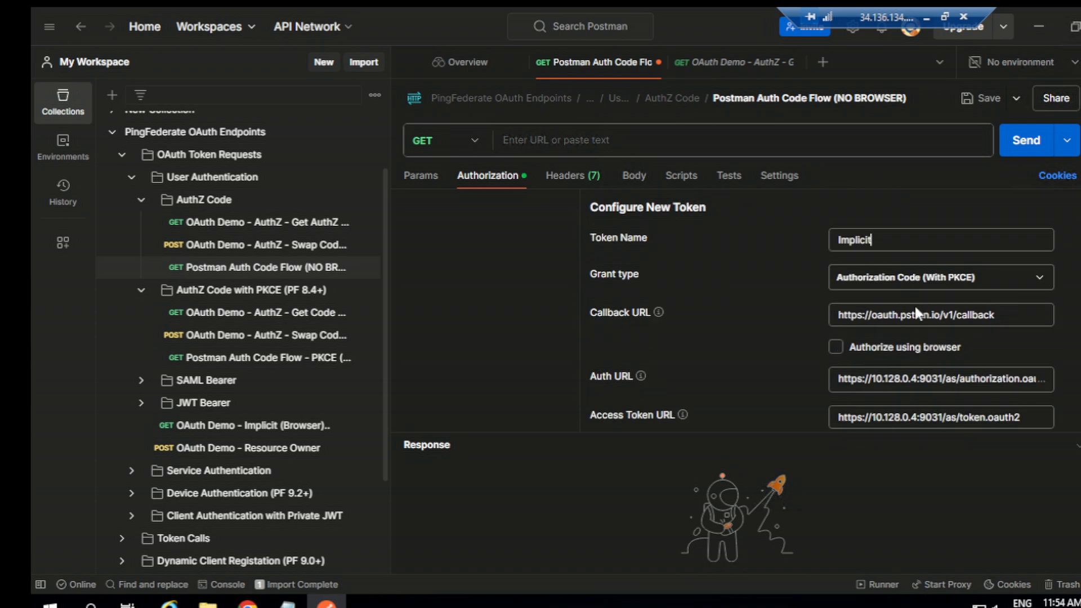
click(910, 280)
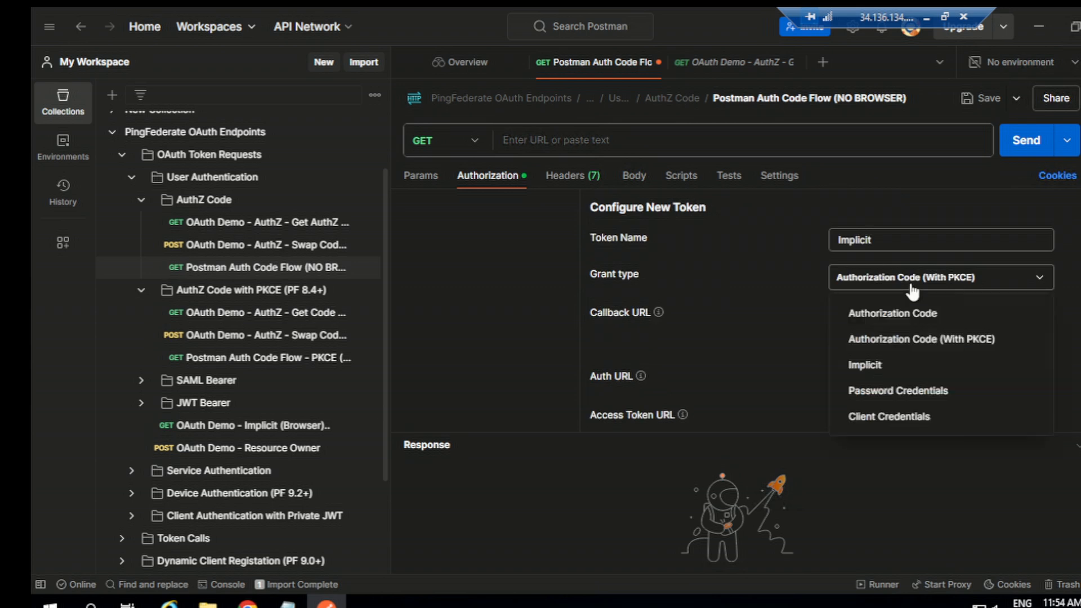
click(883, 360)
Replace the token's client ID with the copied implictgrant client ID
scroll(921, 318, down, 2)
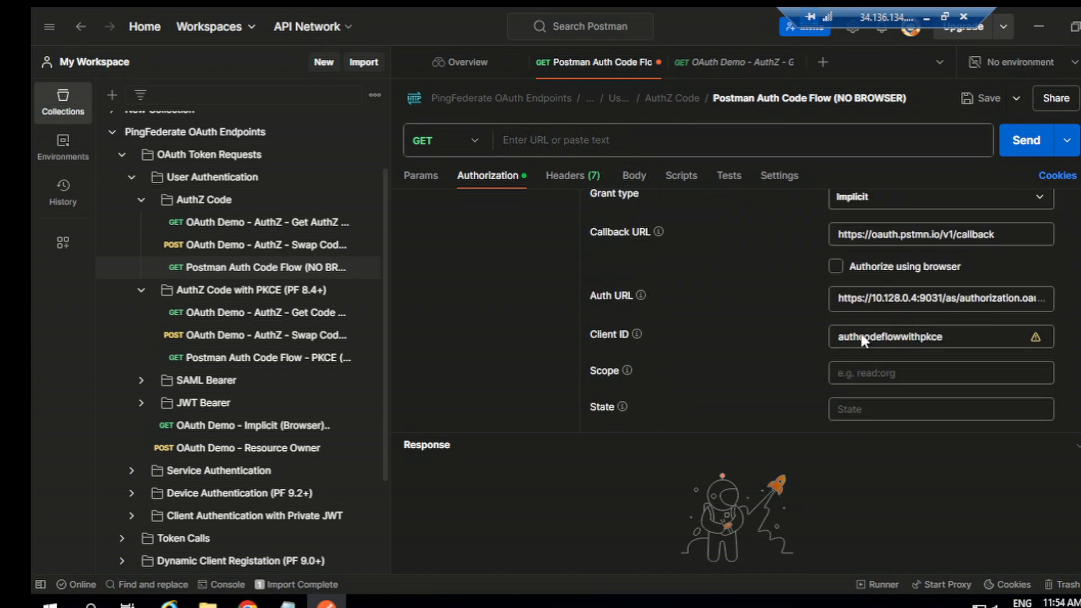
double_click(920, 298)
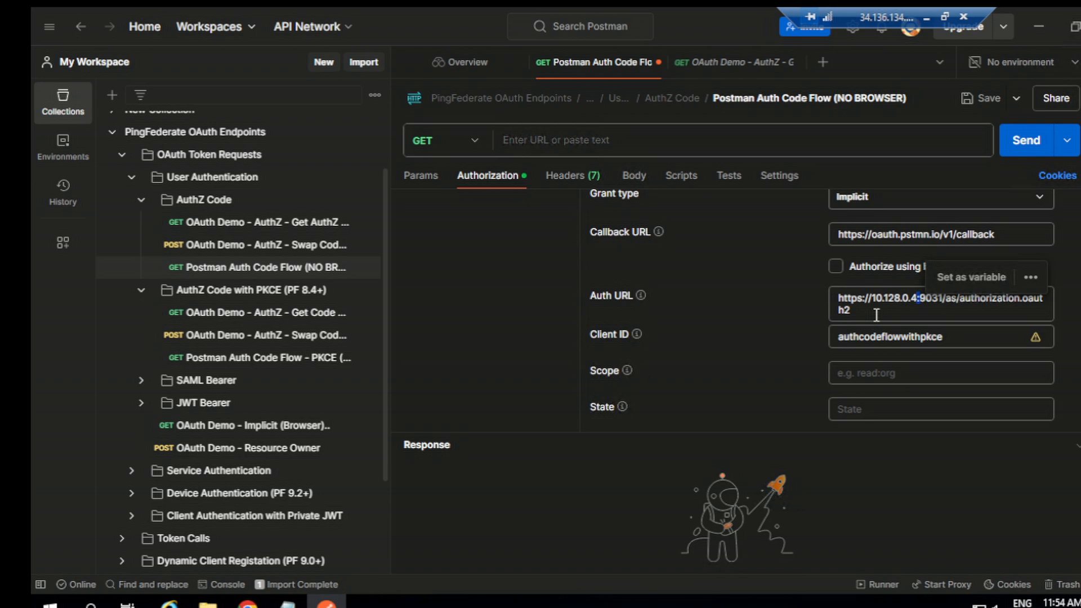
click(876, 315)
click(974, 339)
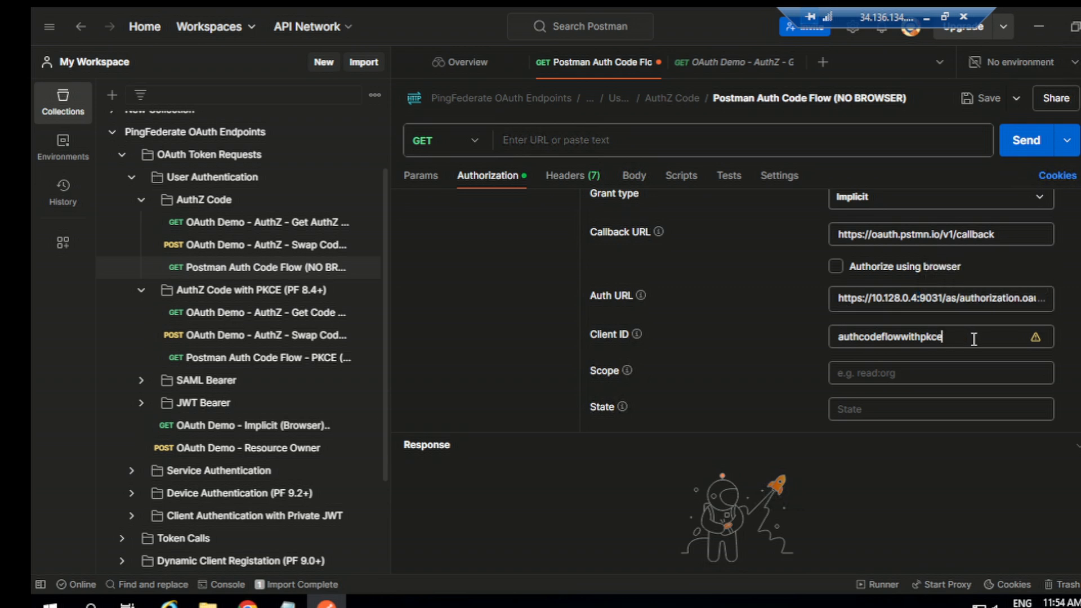
key(BackSpace)
key(BackSpace)
key(BackSpace)
key(ctrl+a)
key(BackSpace)
key(ctrl+v)
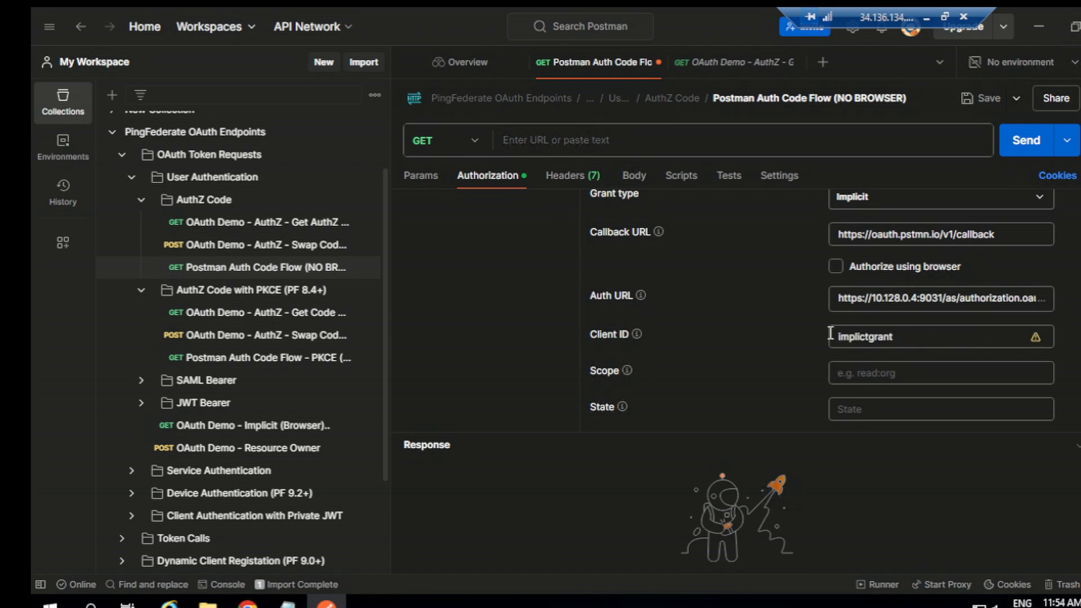
Clear cookies and request a new access token with the implicit configuration
scroll(773, 349, down, 5)
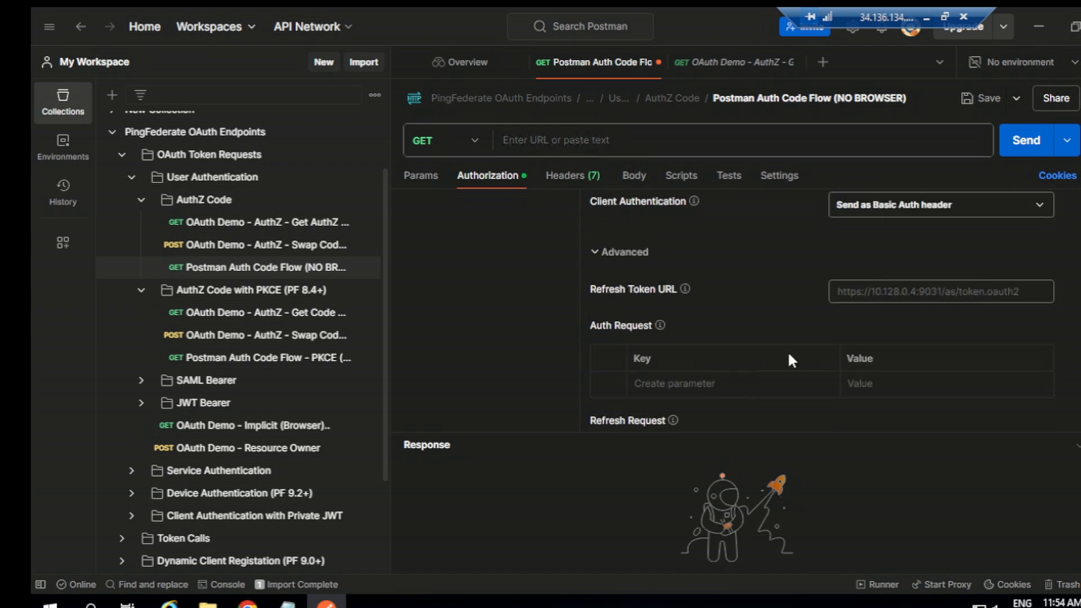
scroll(807, 335, down, 3)
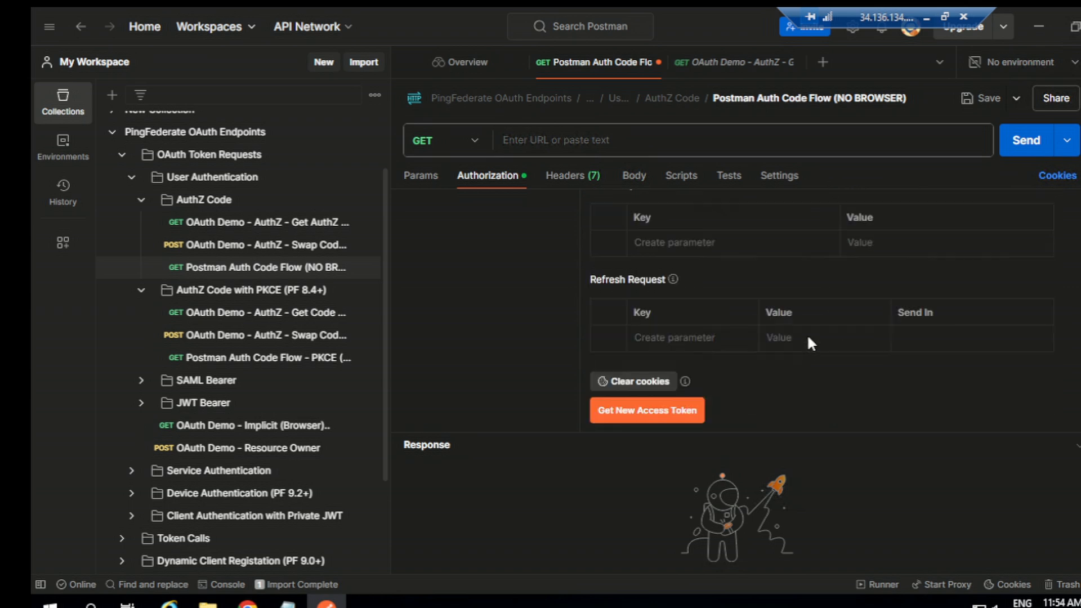
click(641, 384)
click(646, 410)
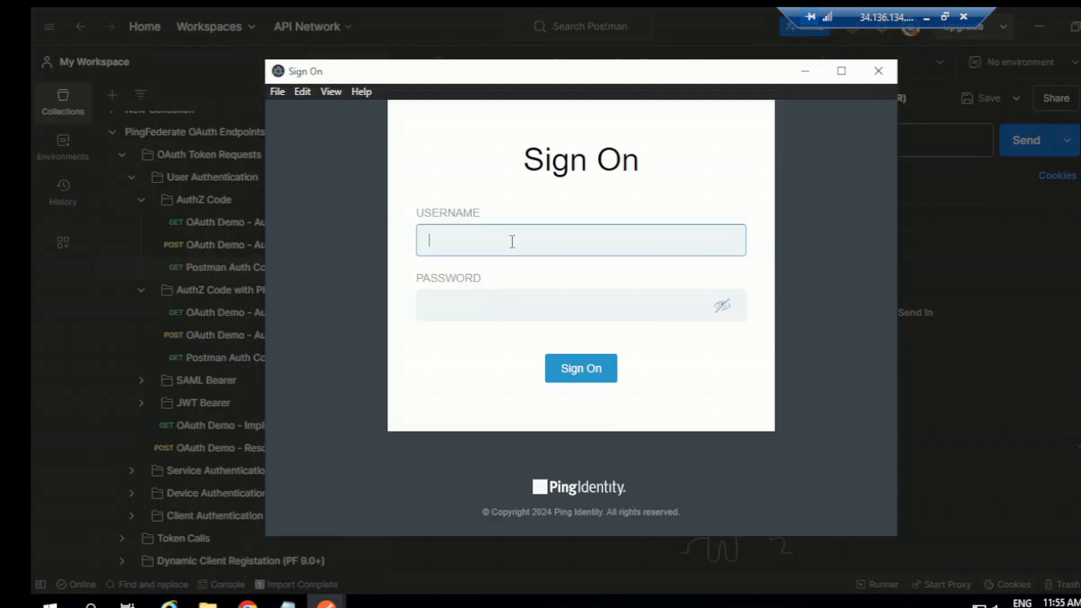
Copy the test user's username from the OpenDJ user details notes and return to the sign-on window
click(287, 602)
click(370, 529)
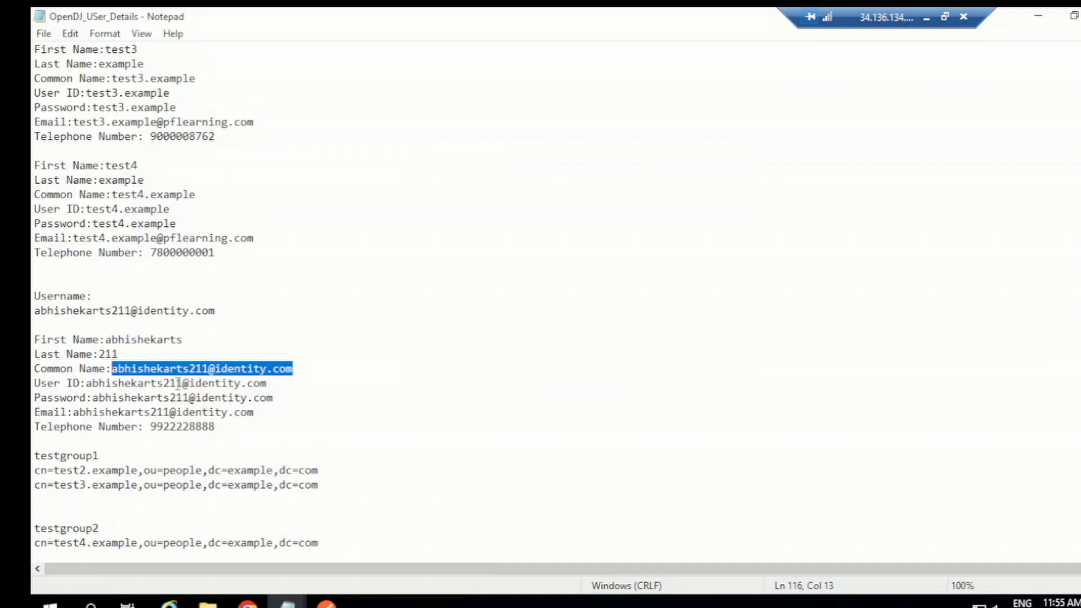
right_click(154, 371)
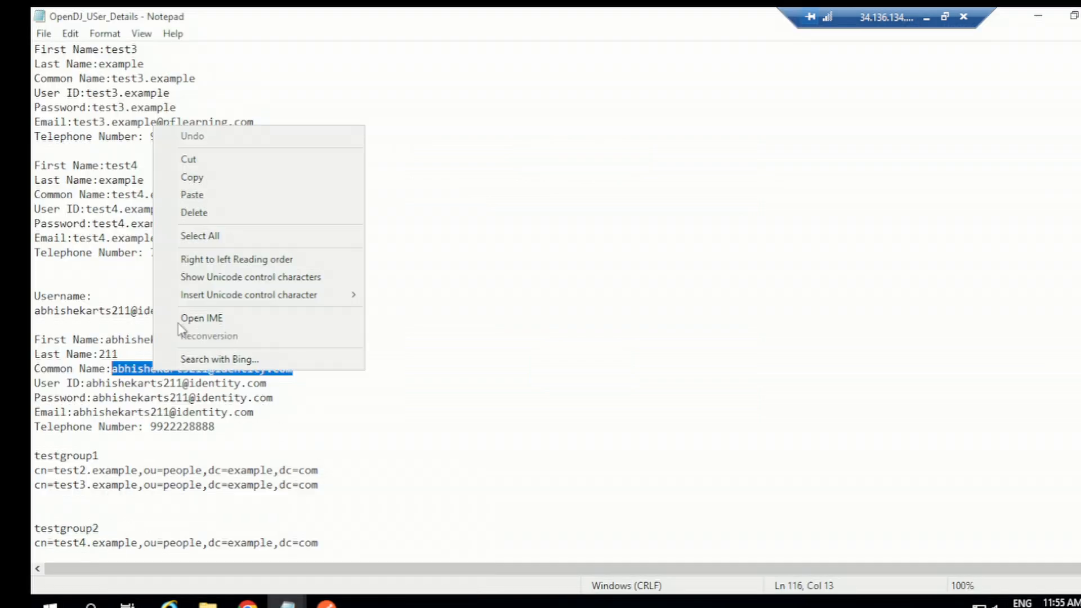
click(181, 176)
click(326, 601)
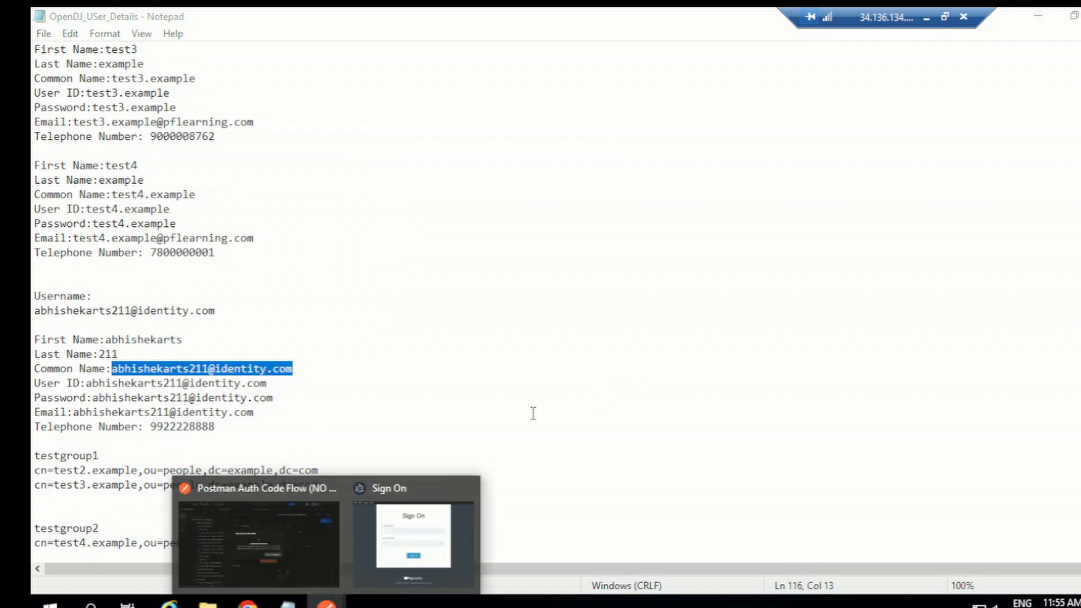
click(415, 536)
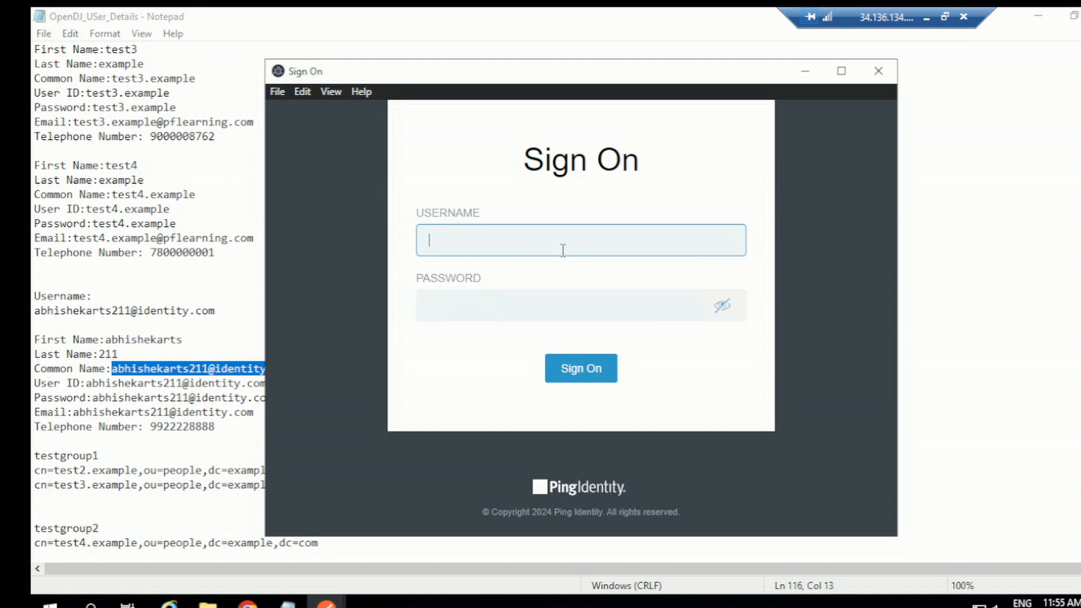
Enter the user's username and password on the Sign On page and sign on
key(ctrl+v)
click(518, 305)
key(ctrl+v)
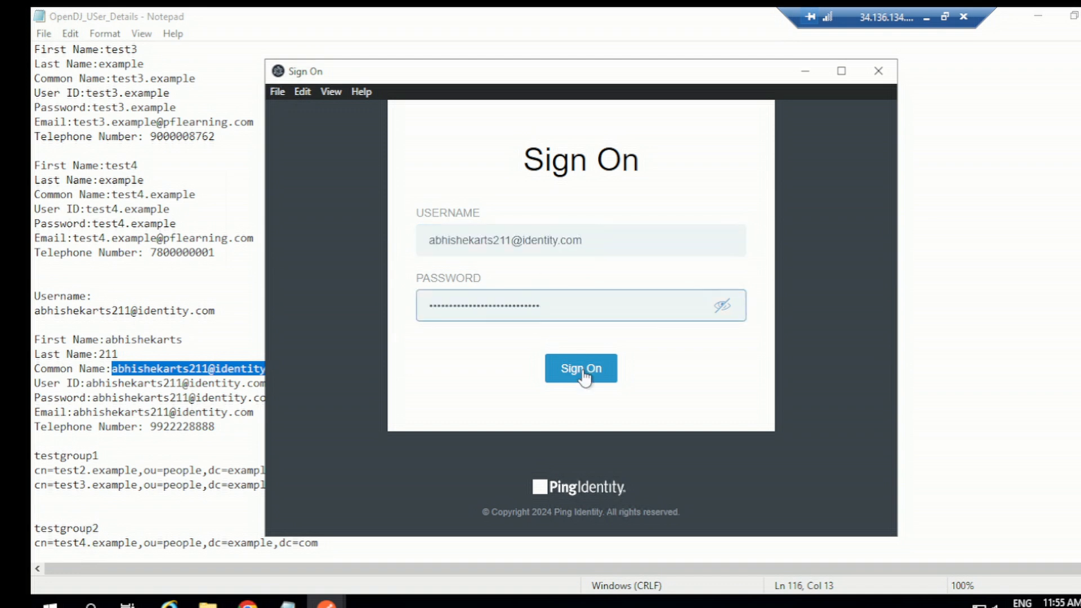
click(583, 370)
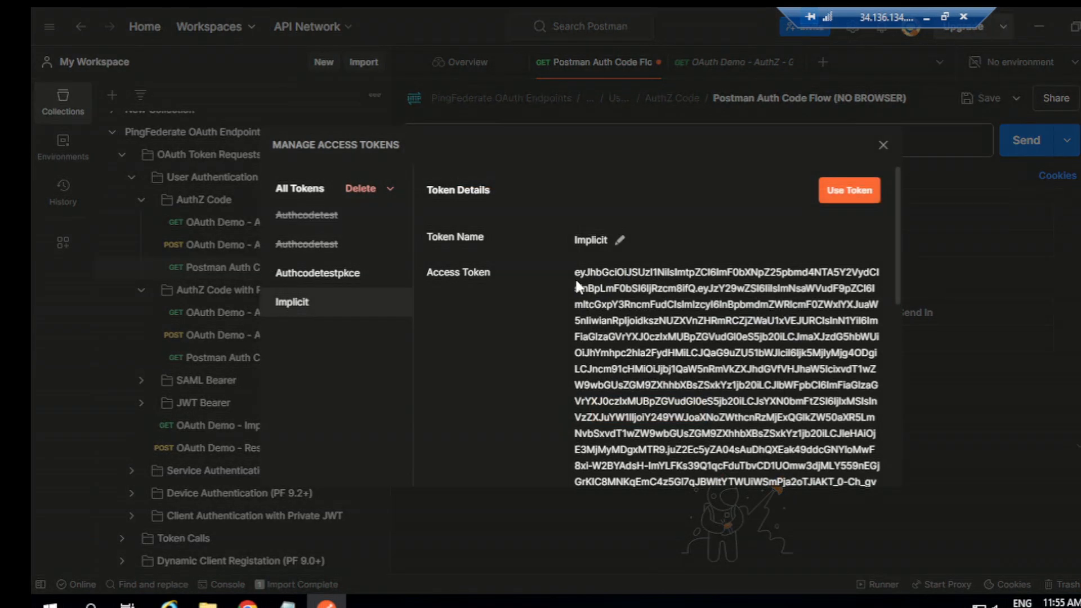
Select and copy the issued Implicit access token, review its details, and close the token manager
drag(586, 293, 854, 213)
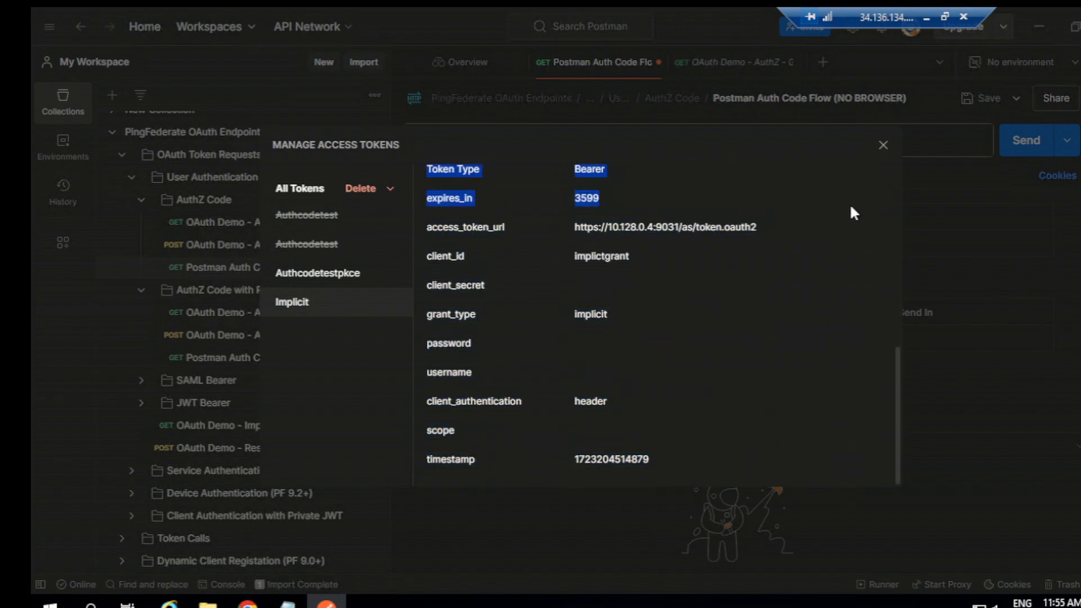
drag(849, 176, 860, 224)
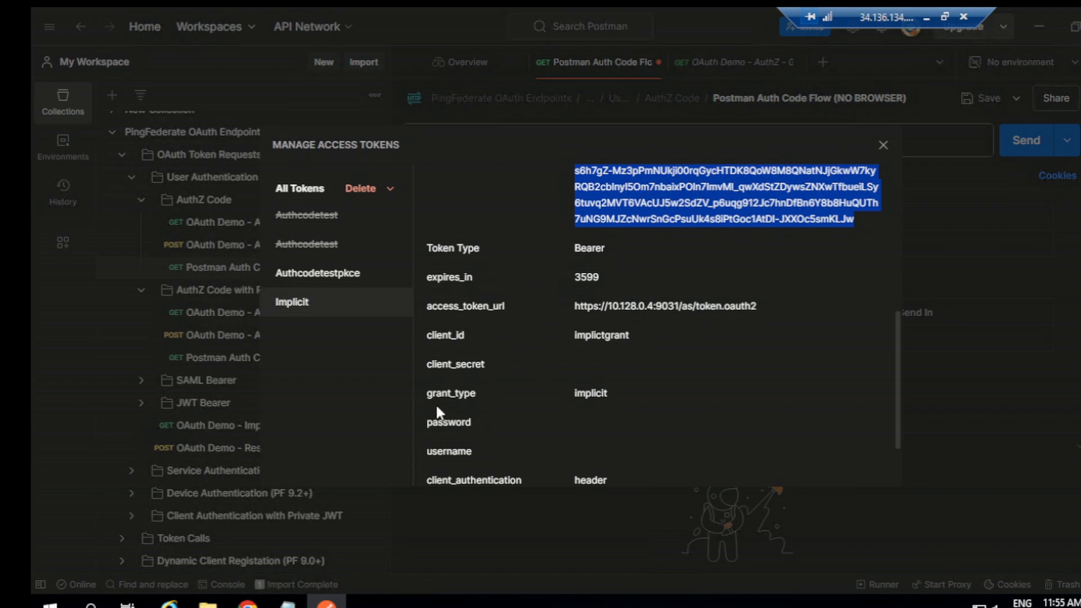
scroll(606, 403, down, 2)
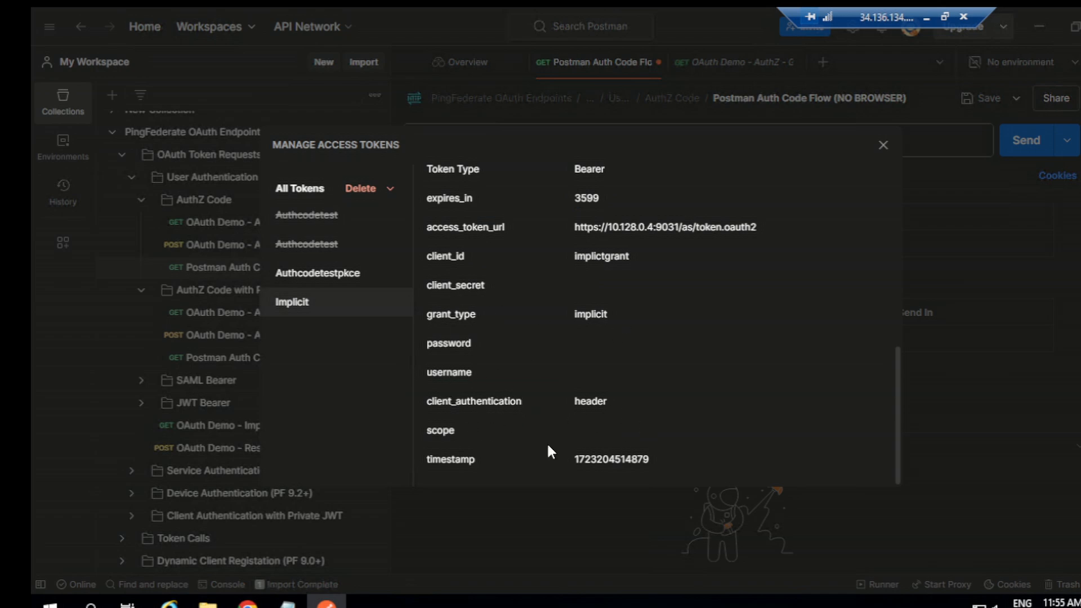
scroll(697, 401, up, 5)
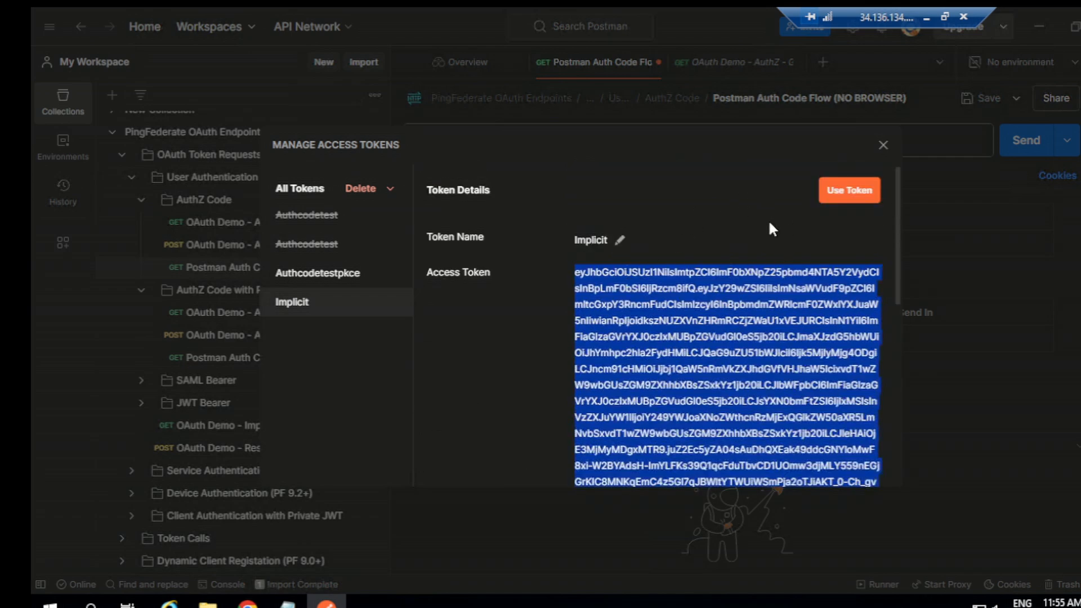
click(883, 146)
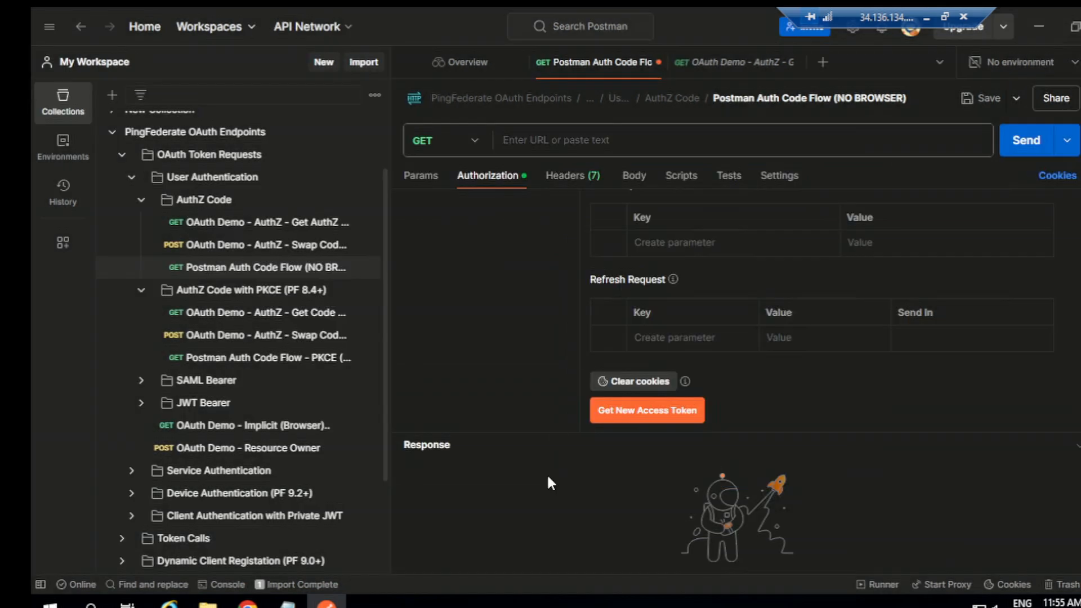
Open the testATM access token manager in PingFederate and review its configuration summary
click(248, 603)
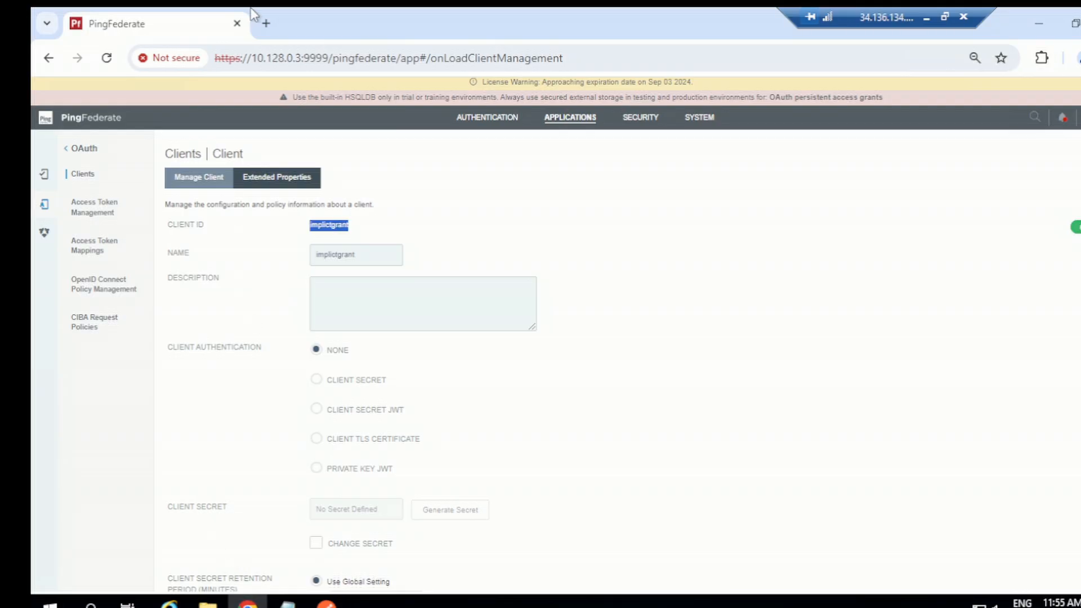
click(563, 118)
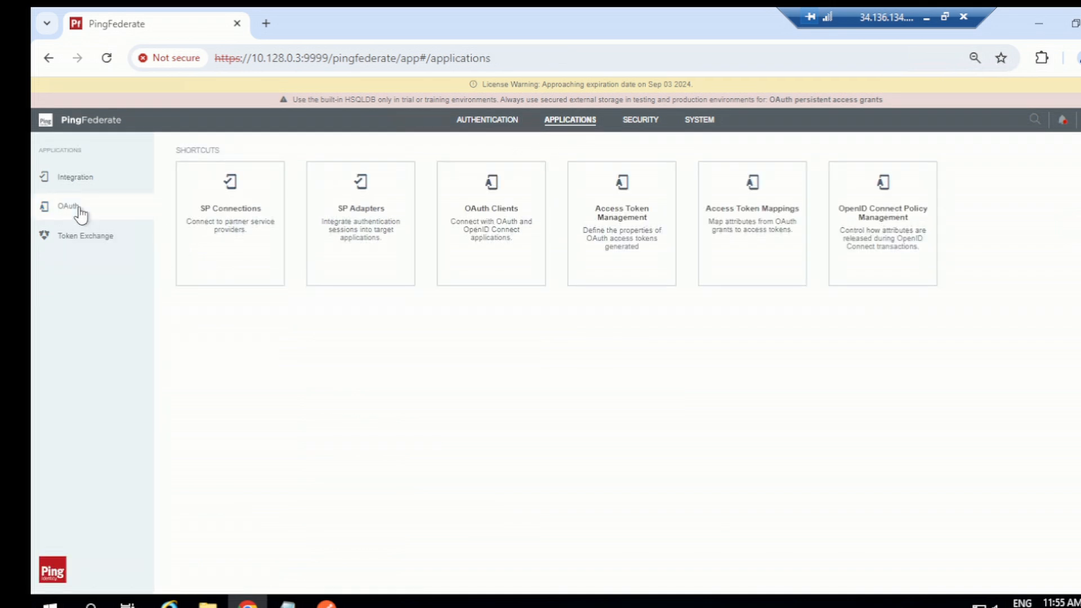
click(93, 217)
click(99, 220)
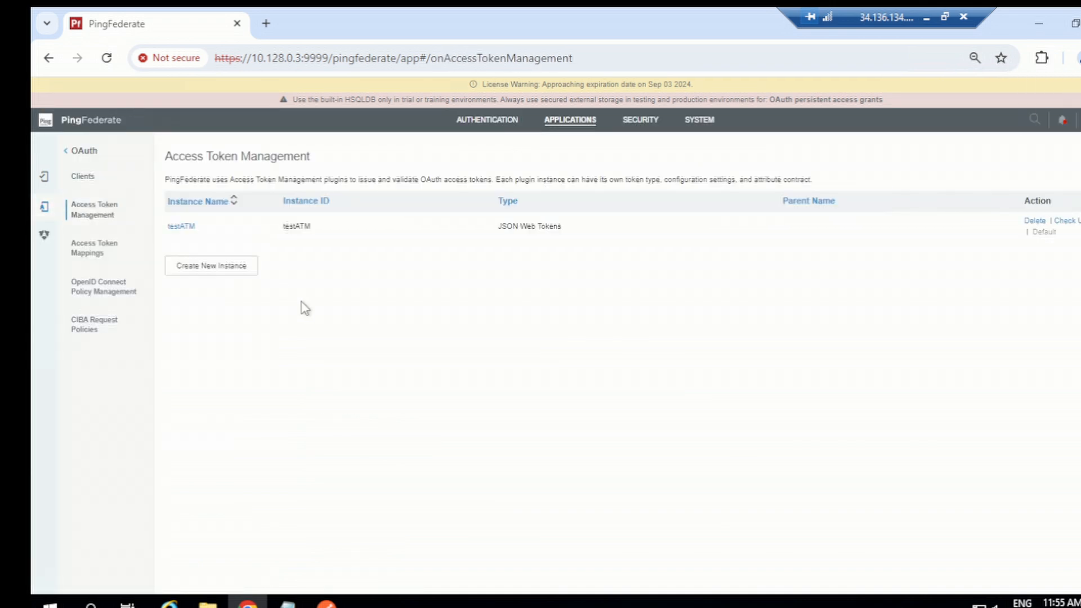
click(181, 226)
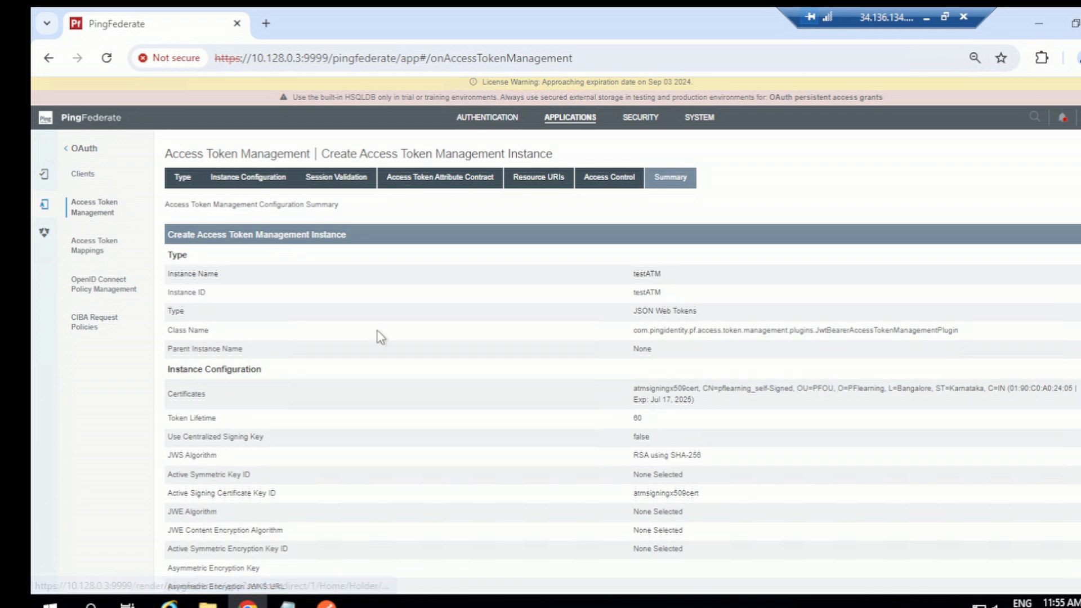
scroll(394, 361, down, 3)
drag(634, 258, 645, 276)
click(676, 257)
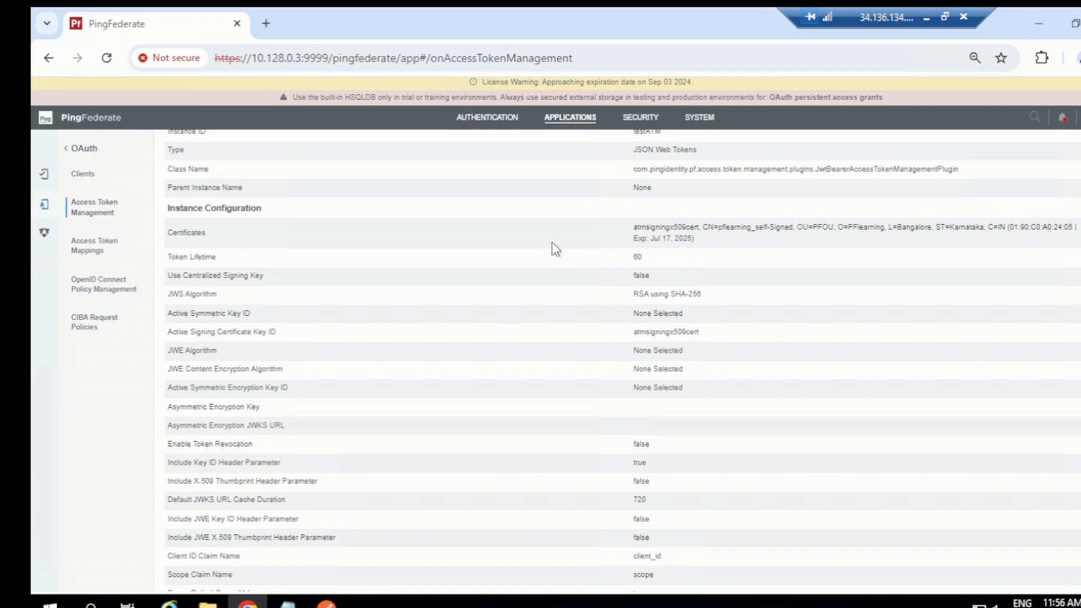
scroll(555, 251, up, 3)
click(577, 125)
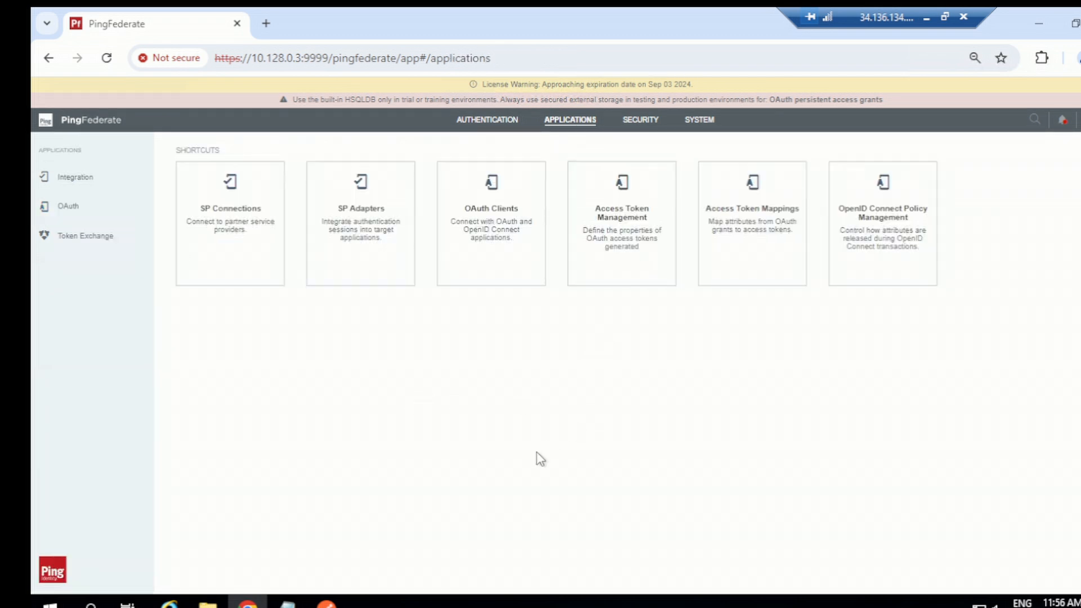
Open jwt.io in a new tab and paste the access token into the Encoded field
click(266, 23)
text(jwt)
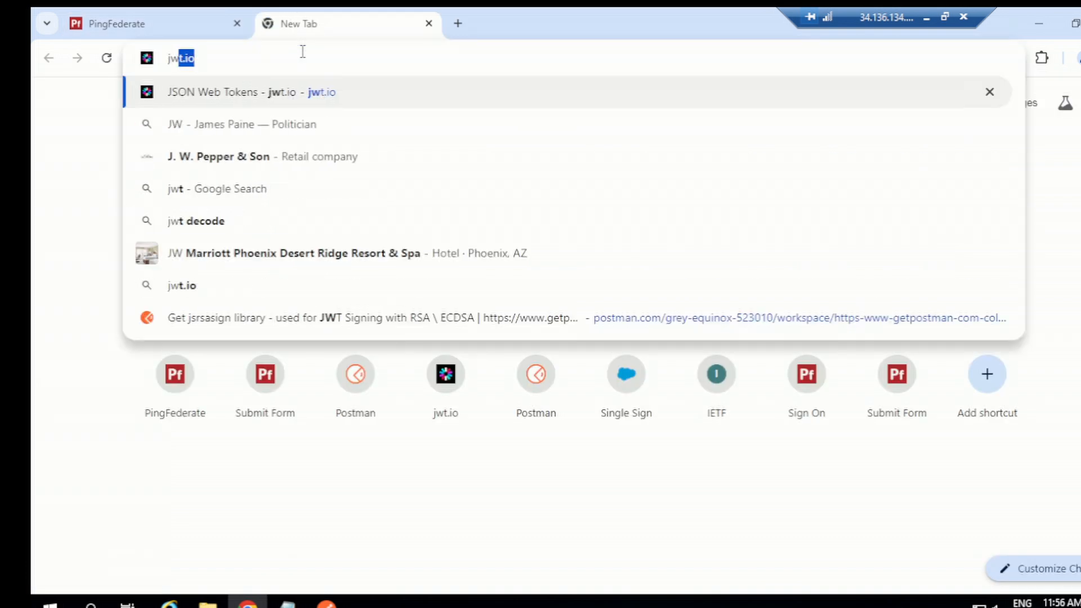
text(.io)
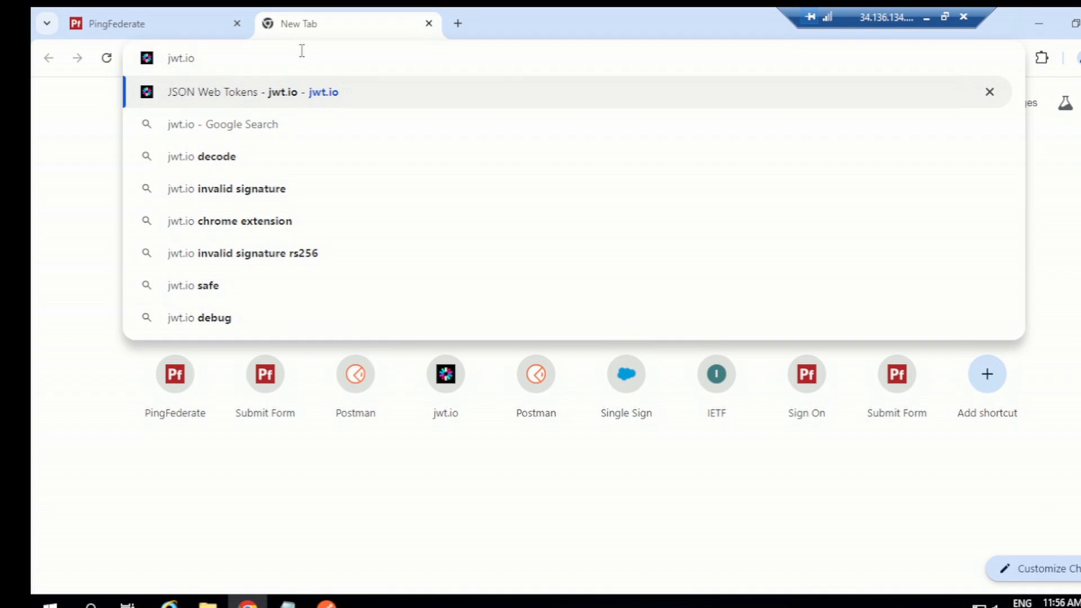
key(Return)
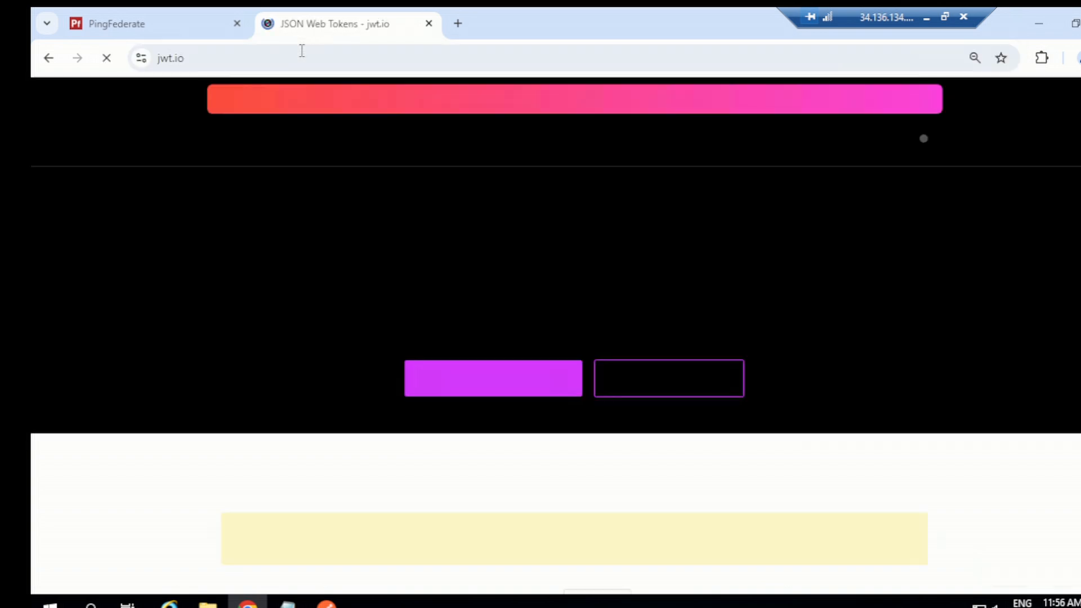
scroll(500, 309, down, 7)
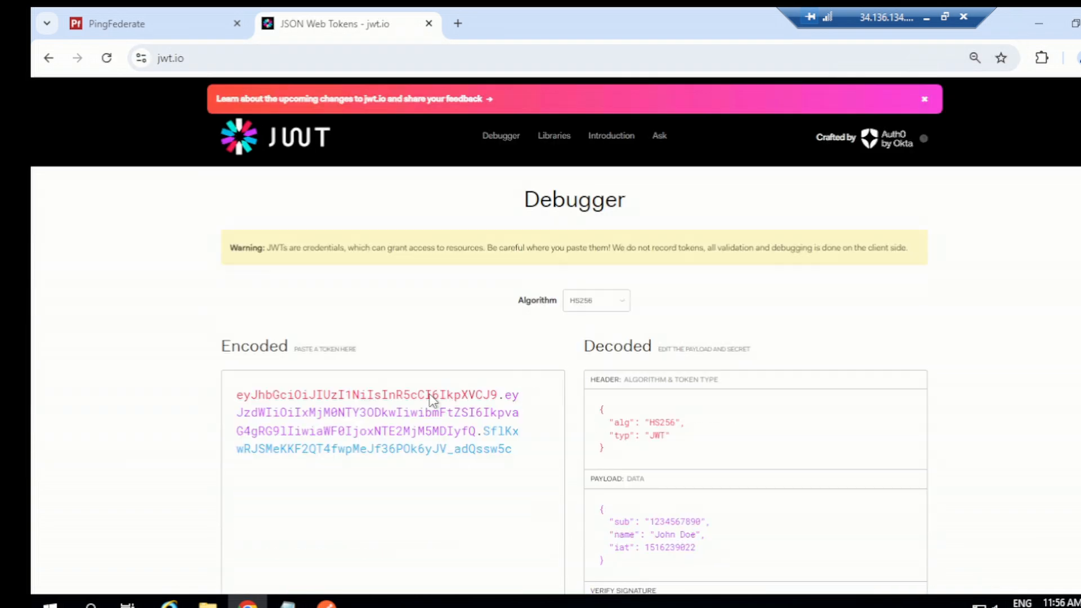
click(397, 344)
key(ctrl+a)
key(ctrl+v)
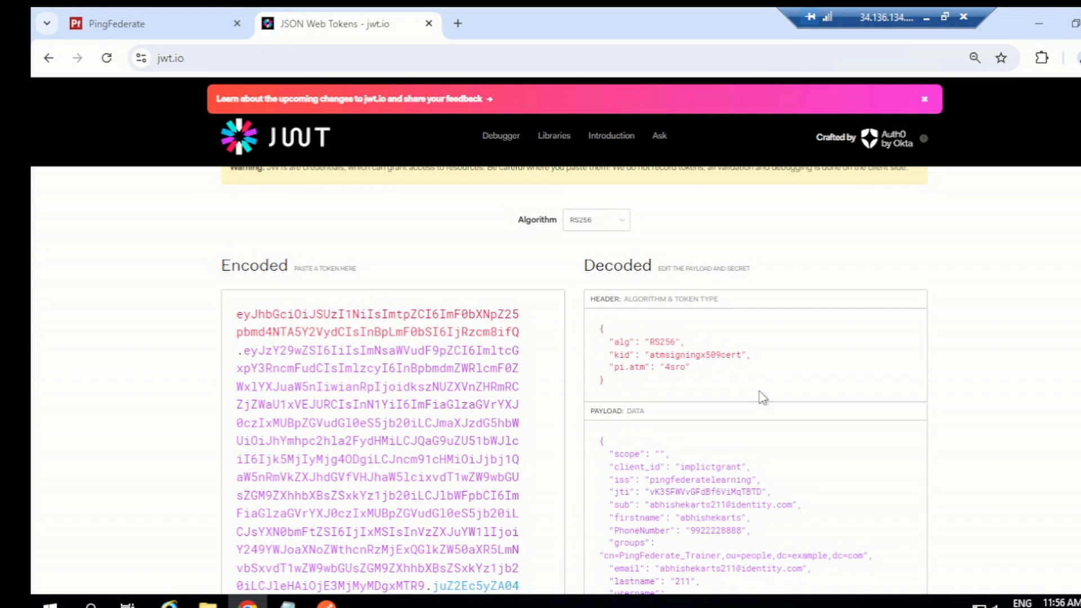
Examine the decoded header and payload claims of the token
scroll(762, 398, down, 3)
scroll(719, 366, down, 2)
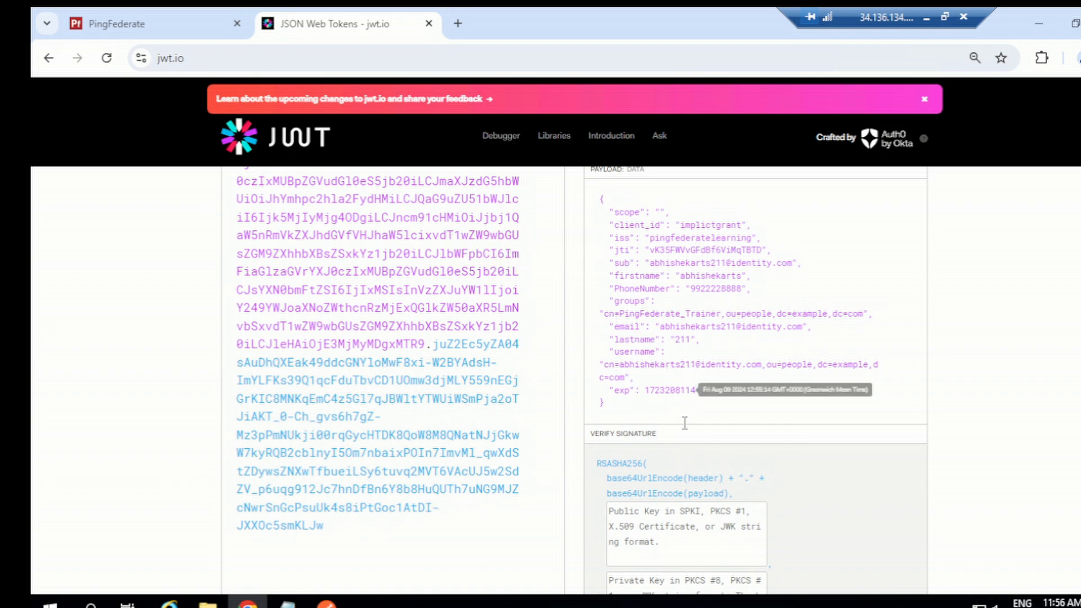
scroll(683, 423, down, 3)
scroll(659, 439, up, 15)
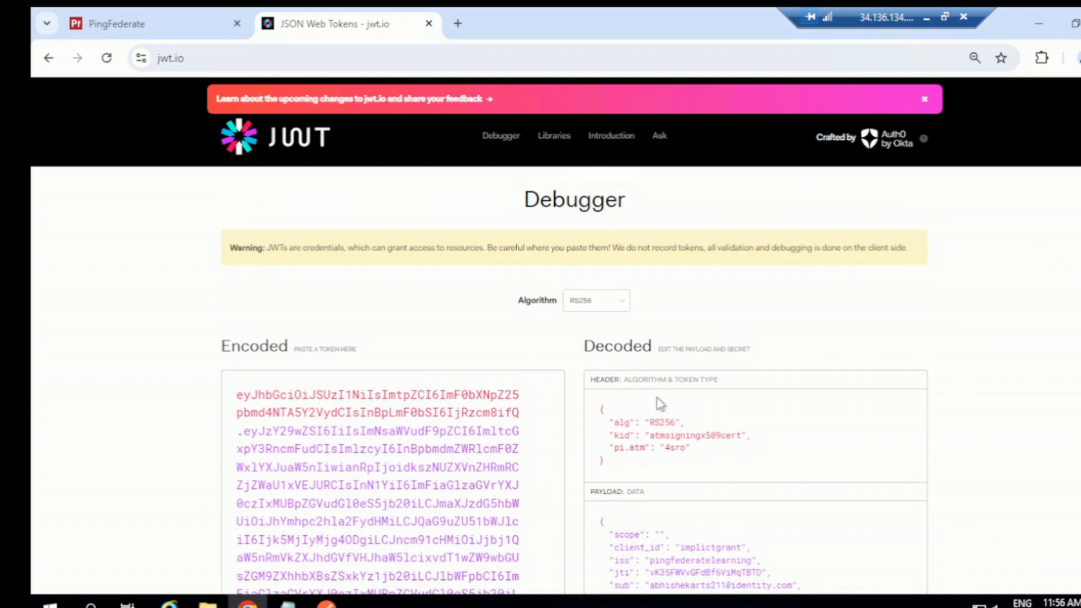
scroll(656, 401, down, 4)
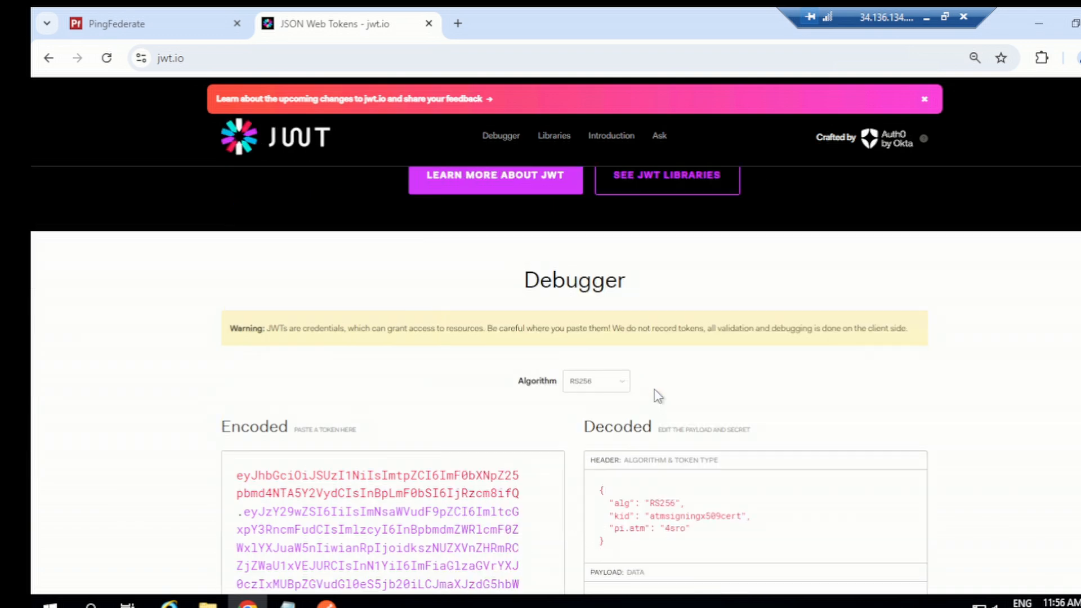